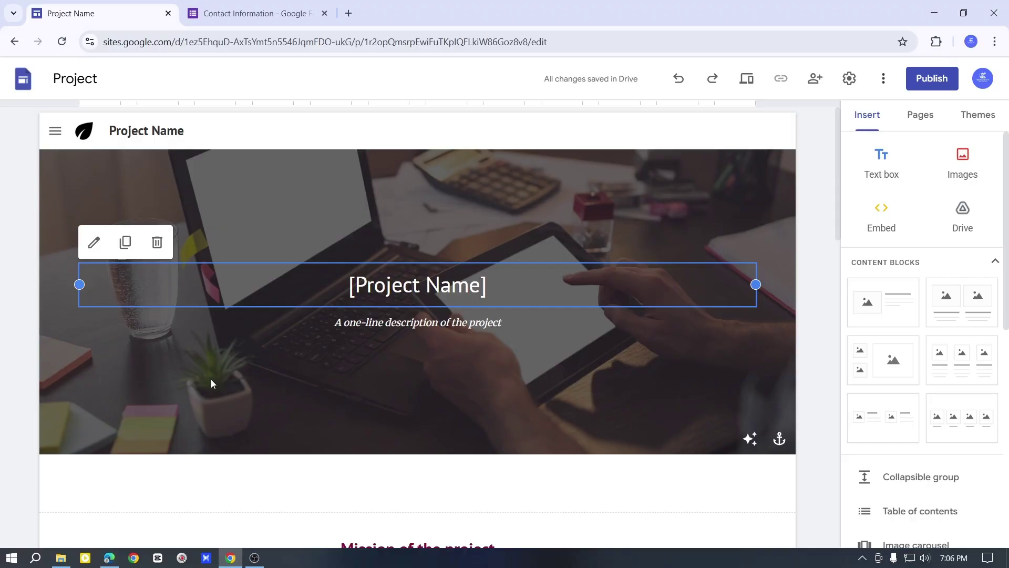
# Switch to Google Forms, return to the forms home page and create a new form from the Contact Information template
pyautogui.hotkey('ctrl', 'Tab')
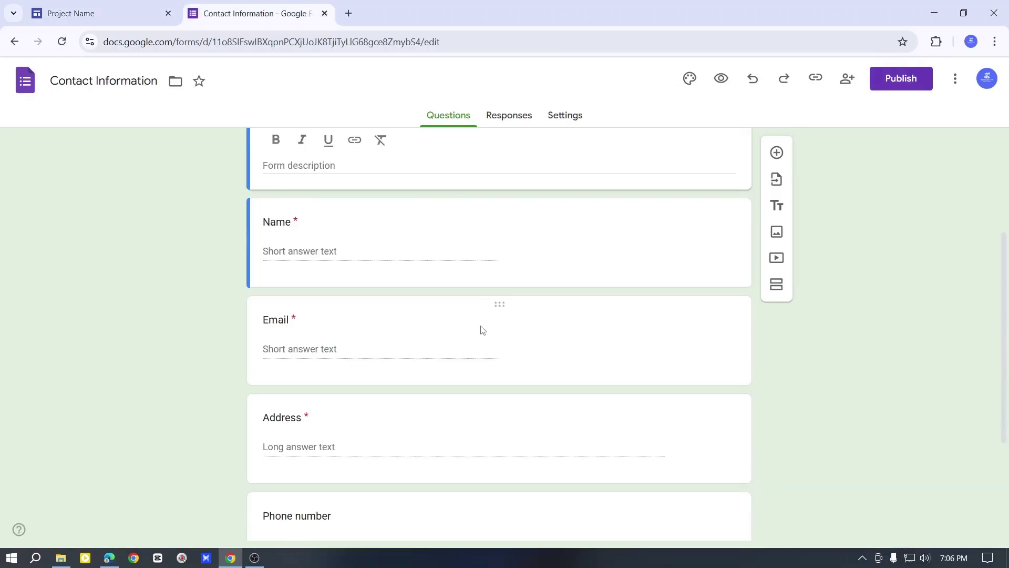
pyautogui.scroll(2, 480, 332)
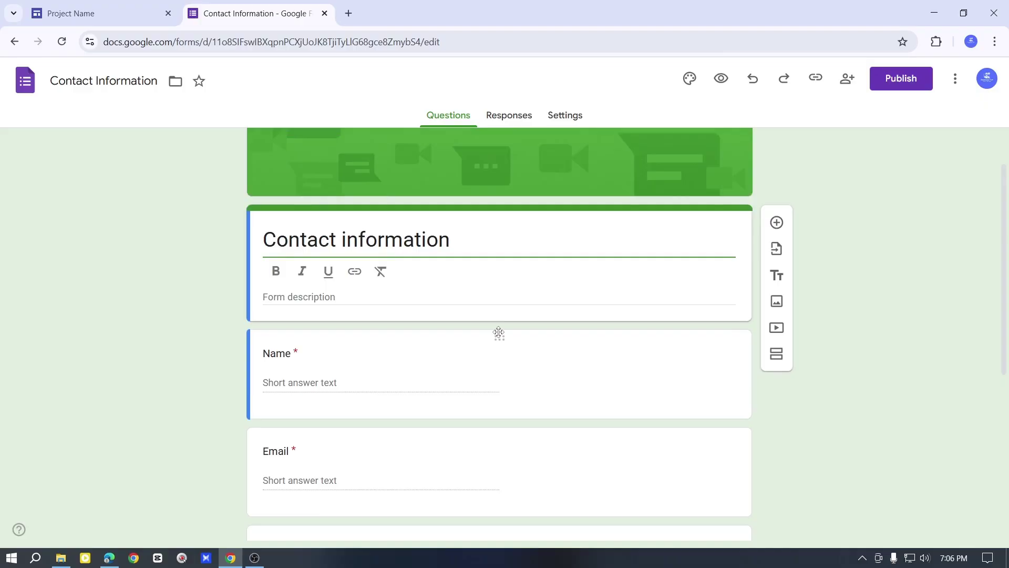
pyautogui.hotkey('alt', 'Left')
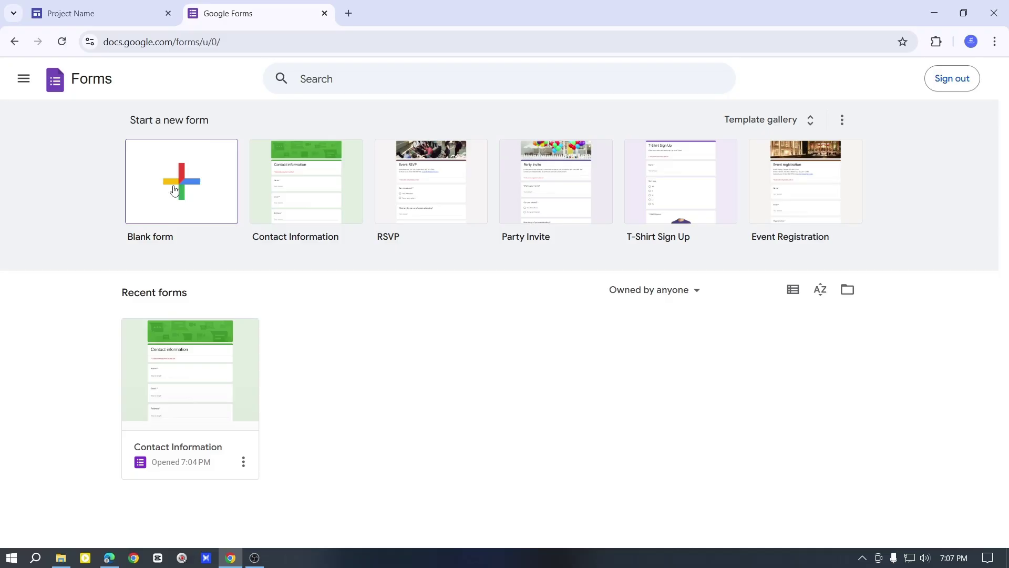
pyautogui.click(316, 202)
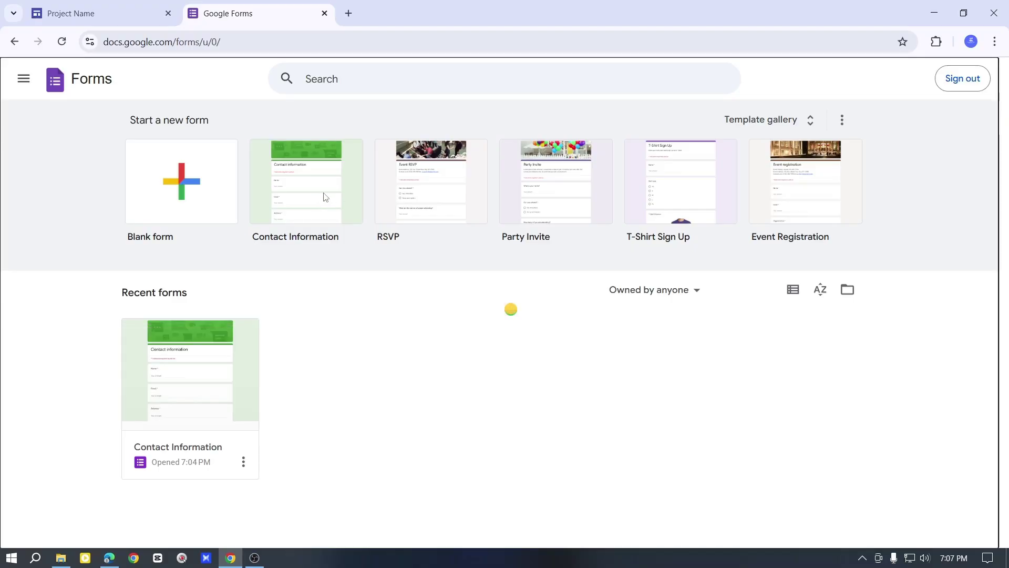
pyautogui.scroll(-3, 386, 389)
pyautogui.scroll(2, 386, 409)
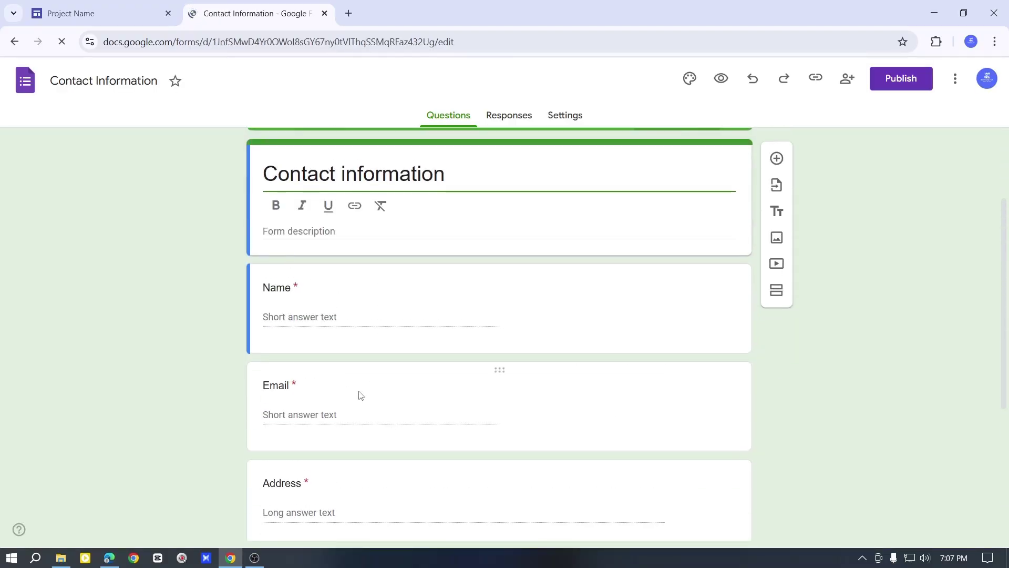
pyautogui.scroll(1, 397, 352)
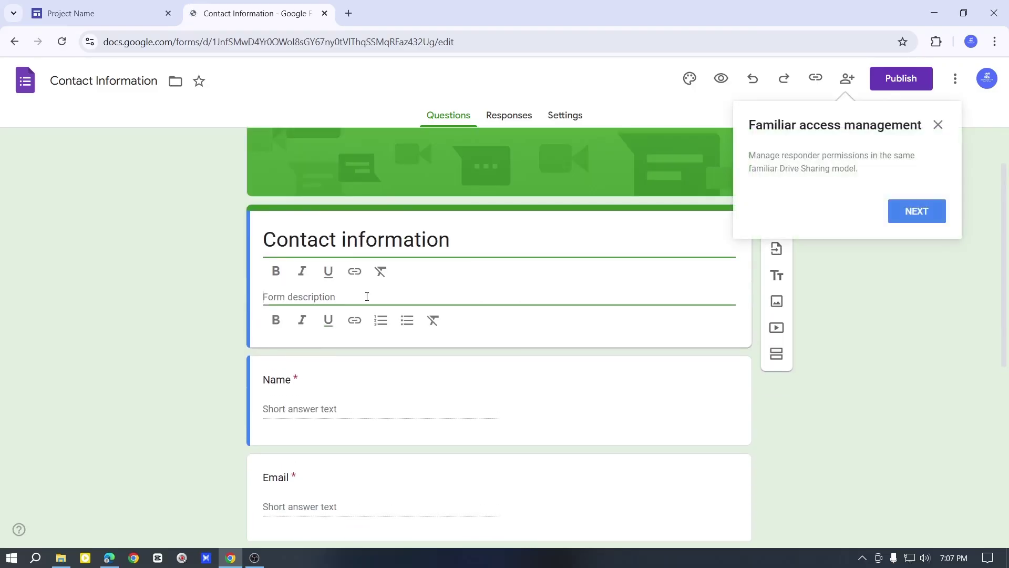
# Examine the form's Name and Email questions and the answer types available for them
pyautogui.scroll(-3, 333, 322)
pyautogui.click(328, 284)
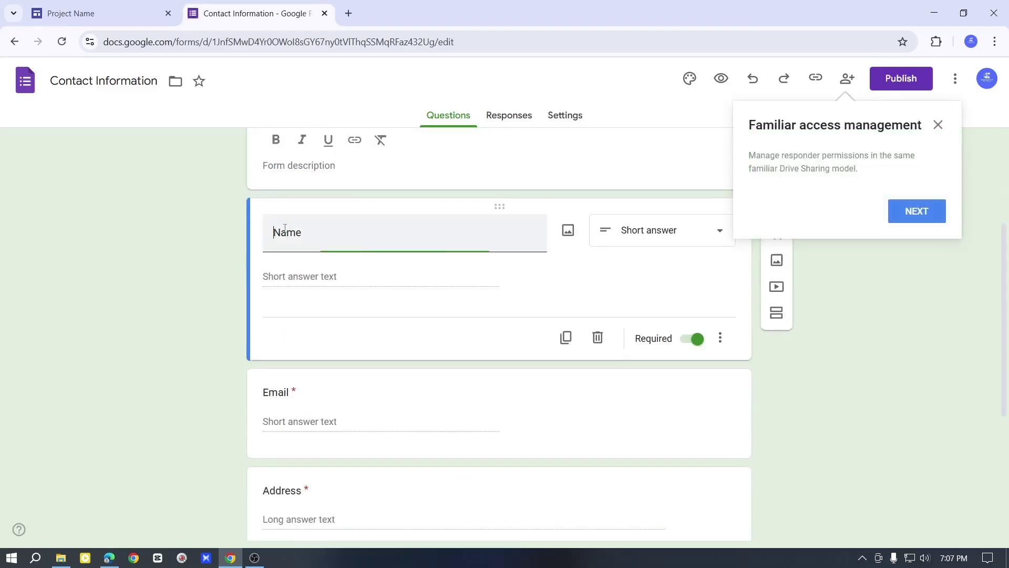
pyautogui.click(314, 379)
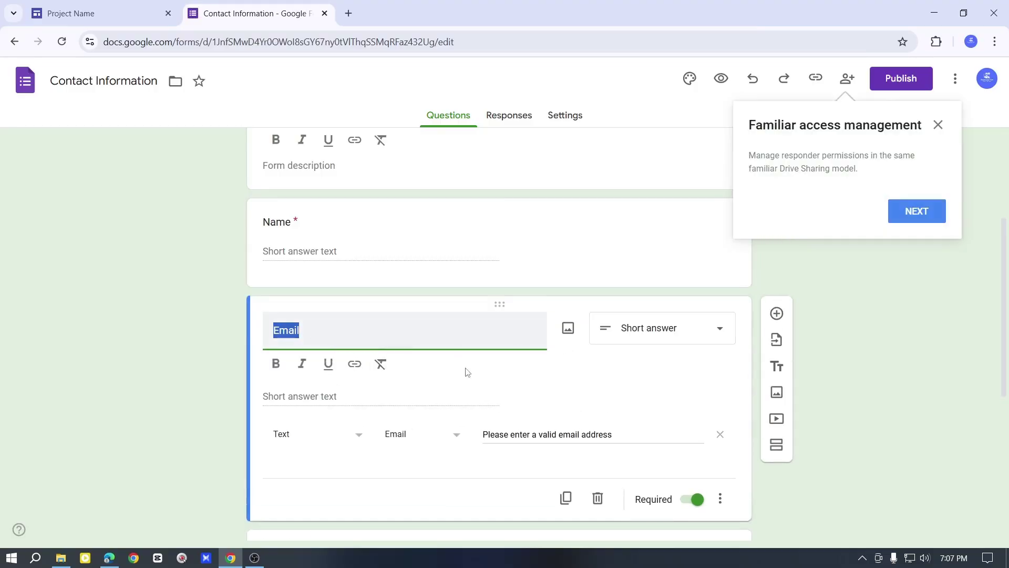
pyautogui.click(650, 330)
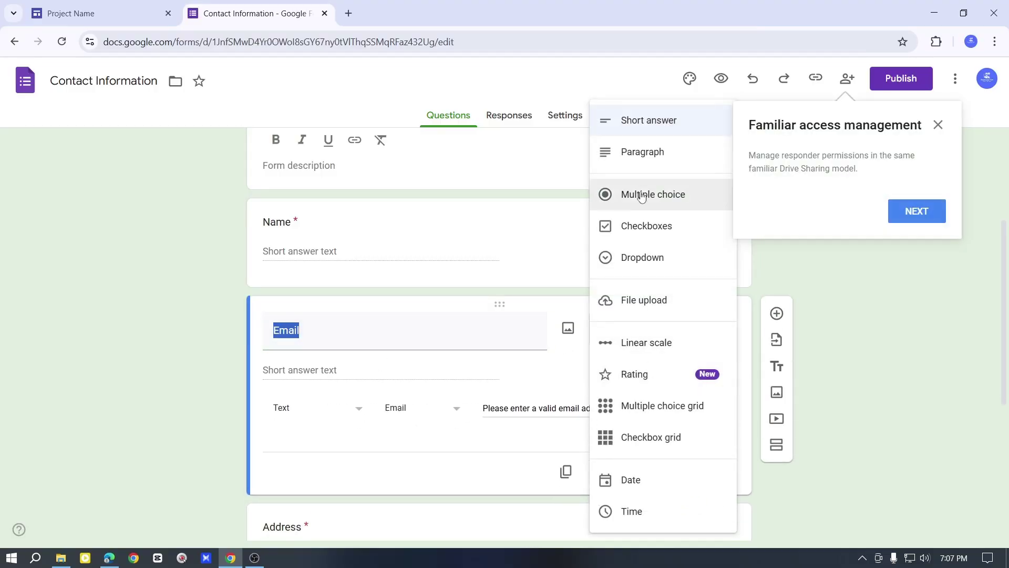
pyautogui.click(664, 237)
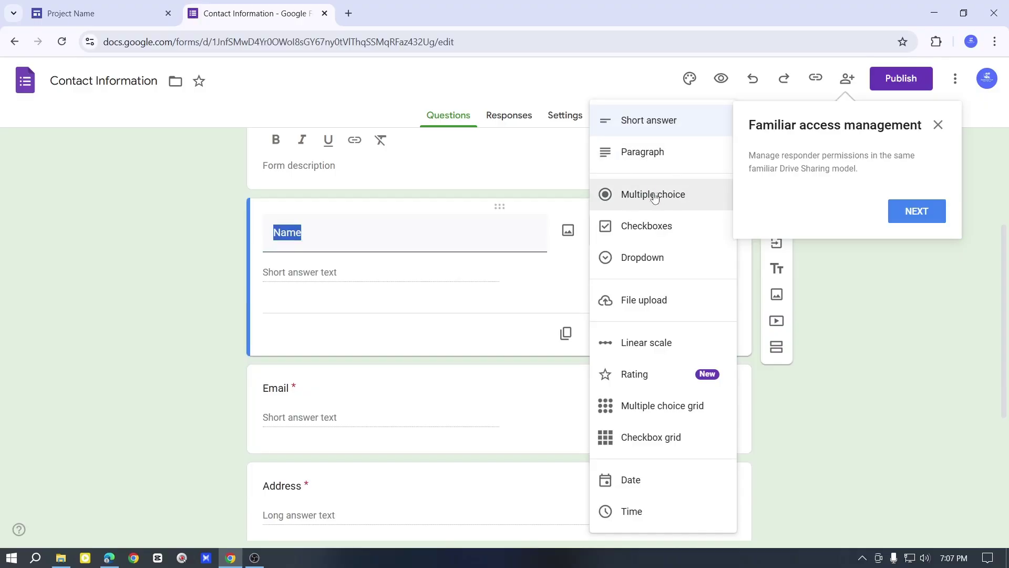
pyautogui.click(444, 311)
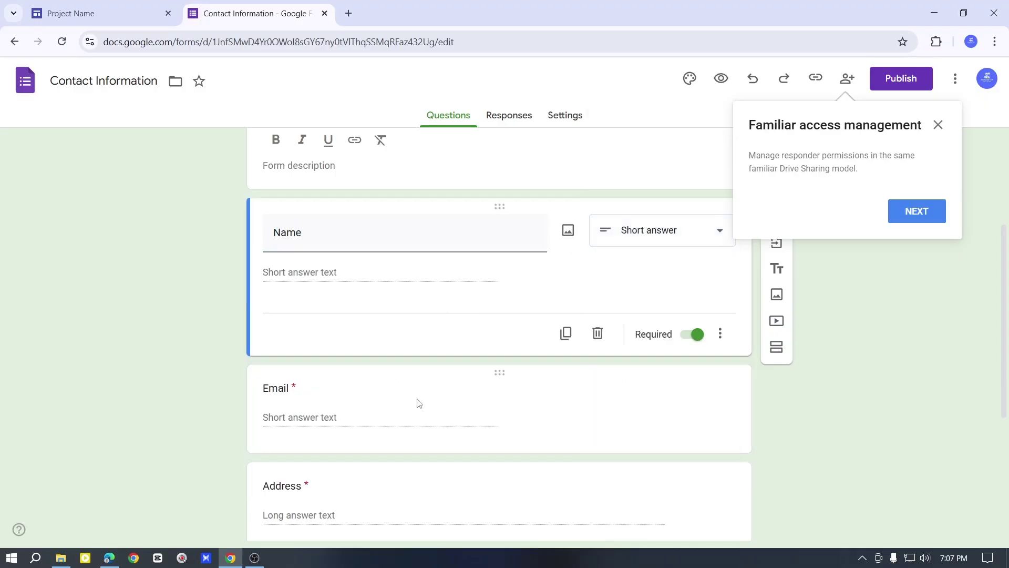
# Switch the Name question's Required setting off and back on
pyautogui.scroll(1, 480, 410)
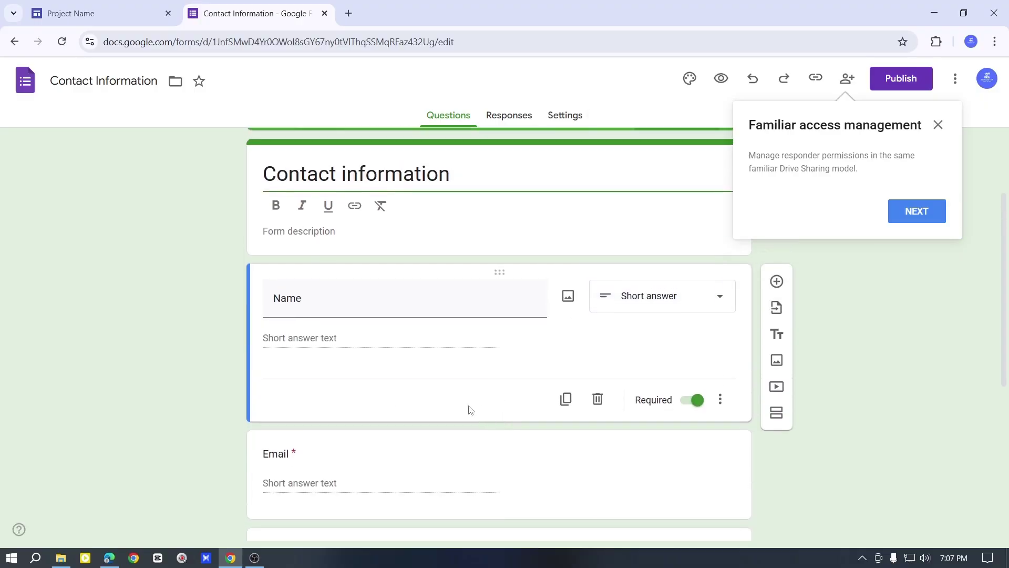
pyautogui.click(697, 401)
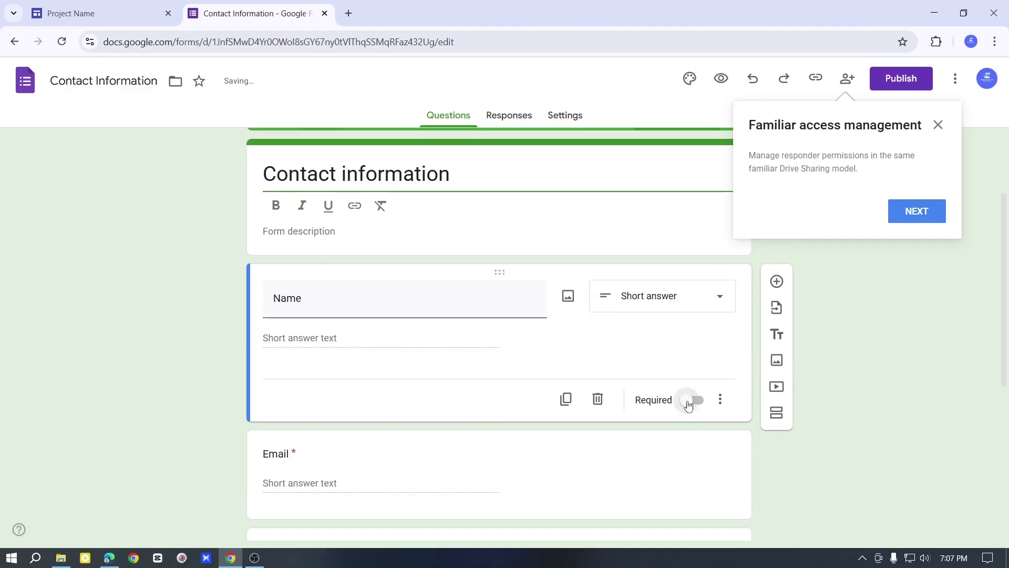
pyautogui.click(693, 401)
pyautogui.scroll(2, 676, 419)
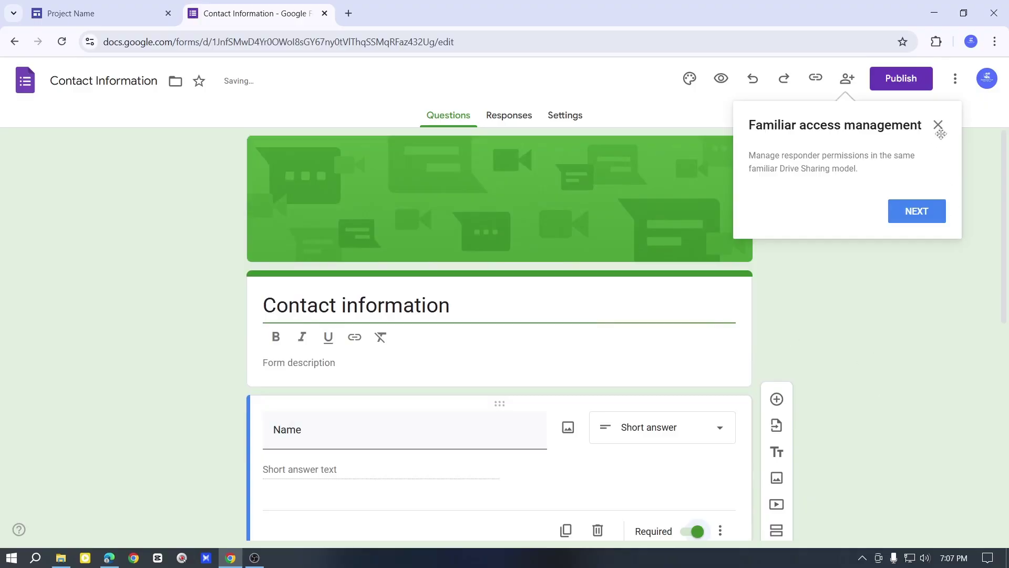
# Dismiss the access management notice and return to the Google Forms home page
pyautogui.click(91, 77)
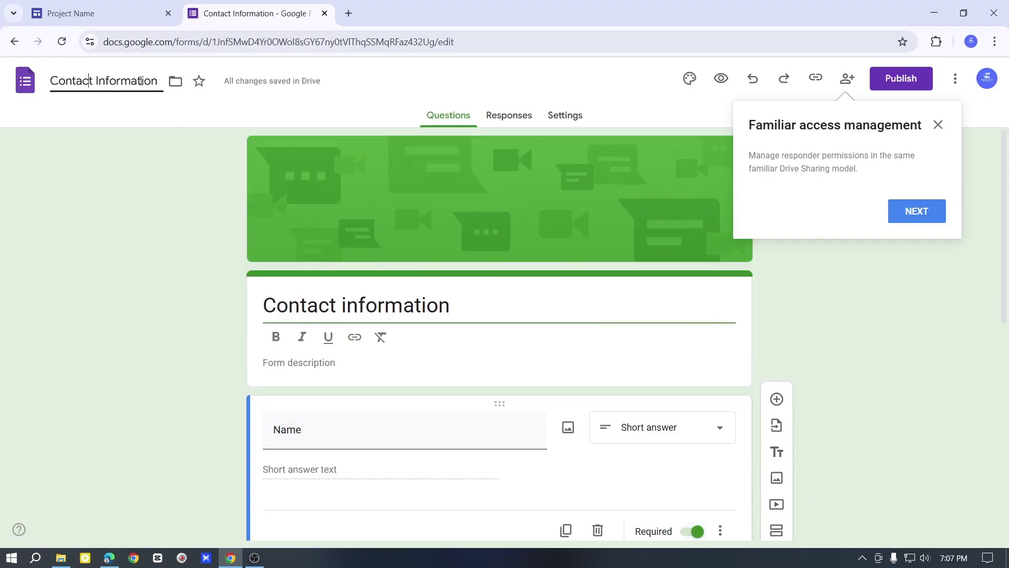
pyautogui.click(938, 126)
pyautogui.click(25, 81)
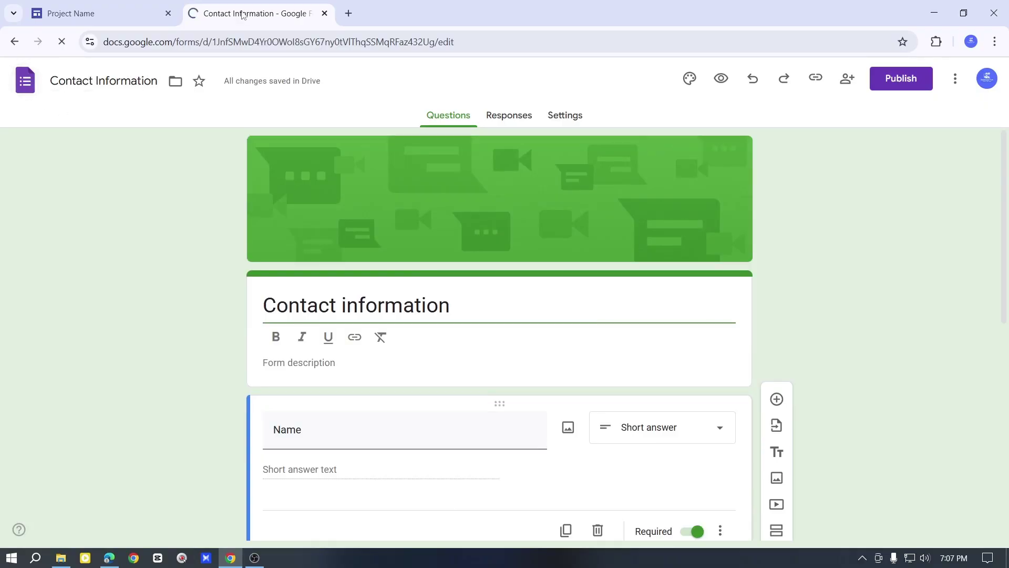
# Switch to the Google Sites project and examine its home page and the elements available for insertion, including Forms
pyautogui.click(105, 13)
pyautogui.click(147, 52)
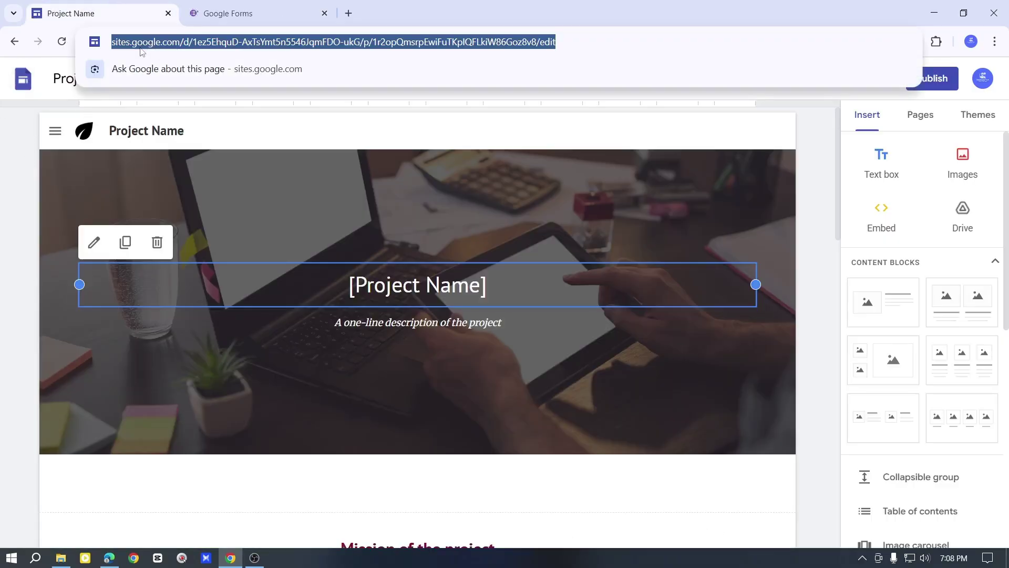
pyautogui.click(32, 116)
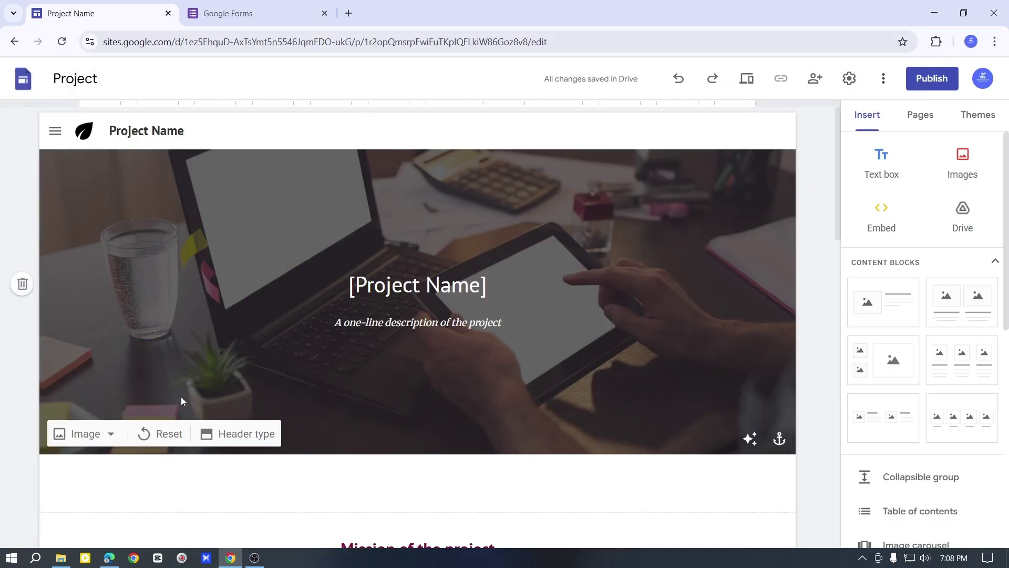
pyautogui.scroll(-2, 523, 302)
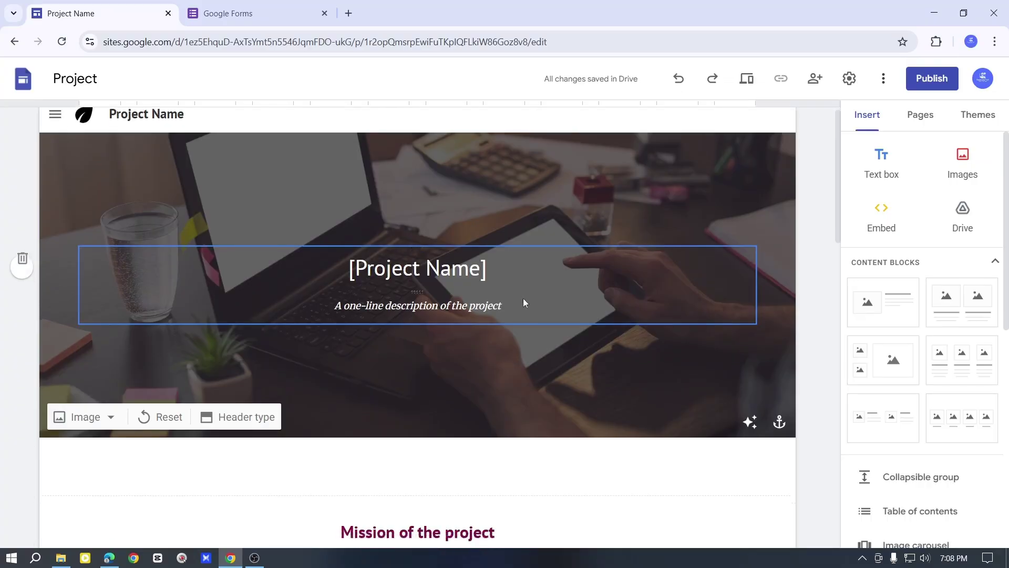
pyautogui.click(373, 424)
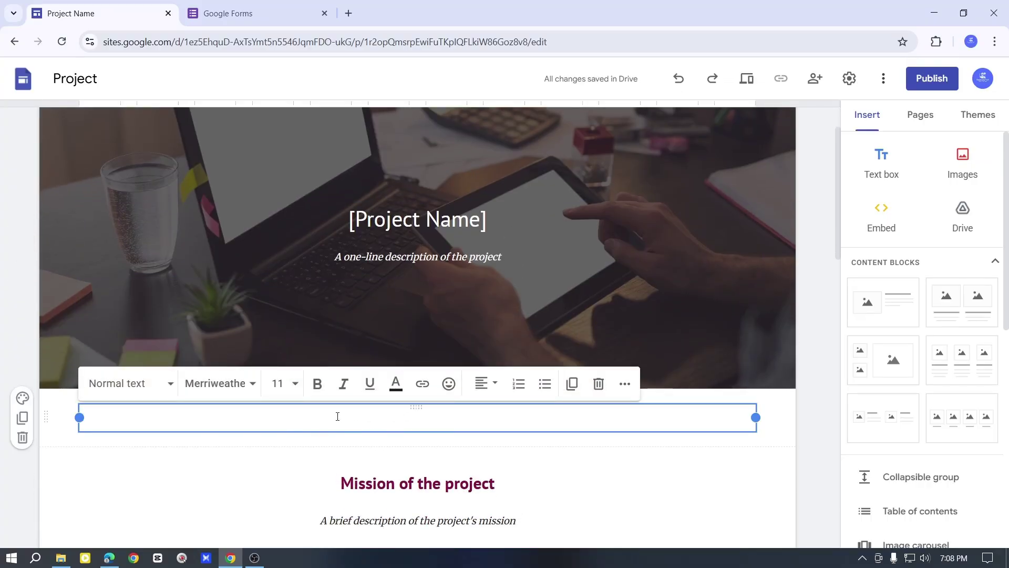
pyautogui.click(868, 120)
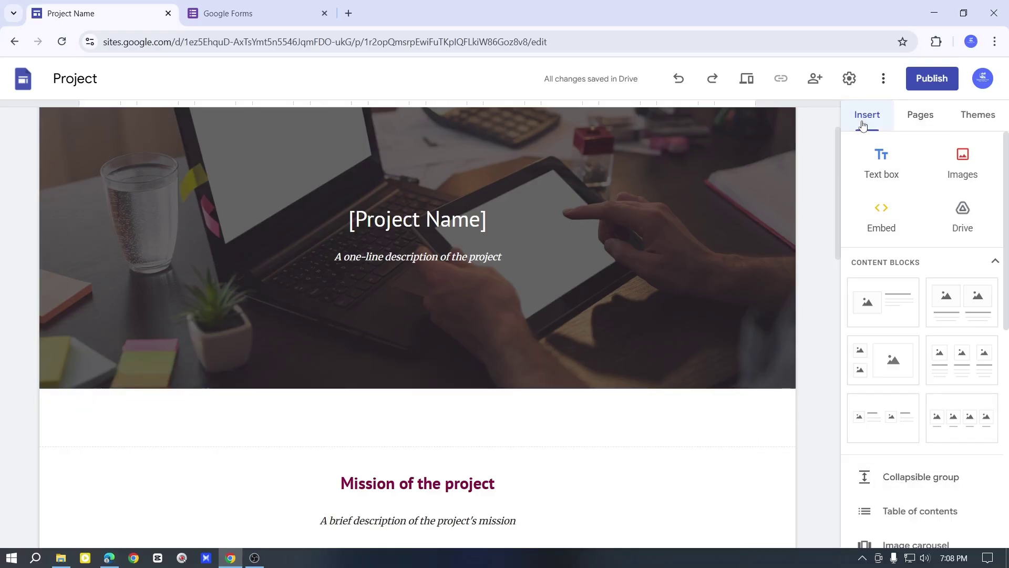
pyautogui.scroll(-8, 891, 247)
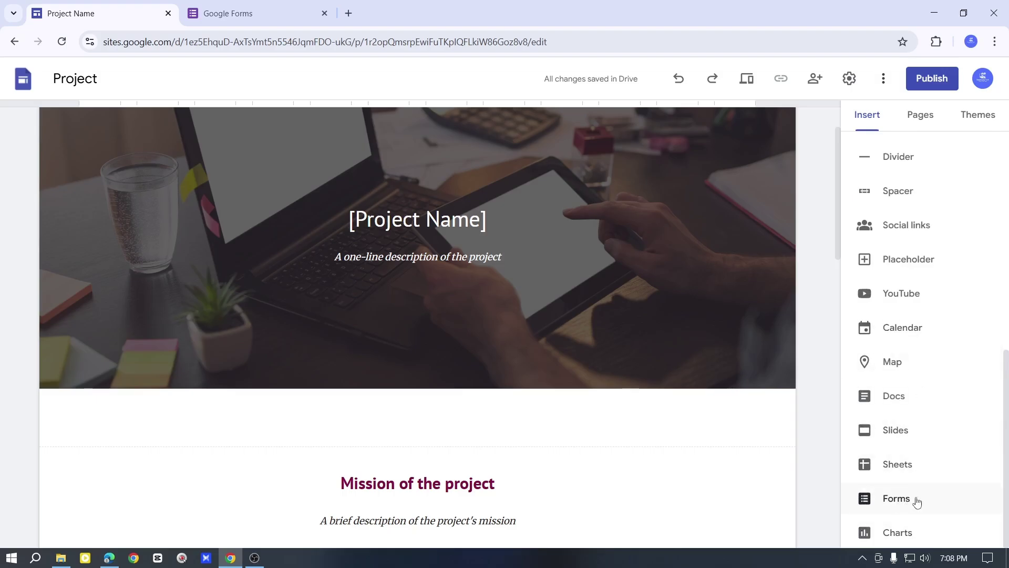
pyautogui.scroll(2, 664, 157)
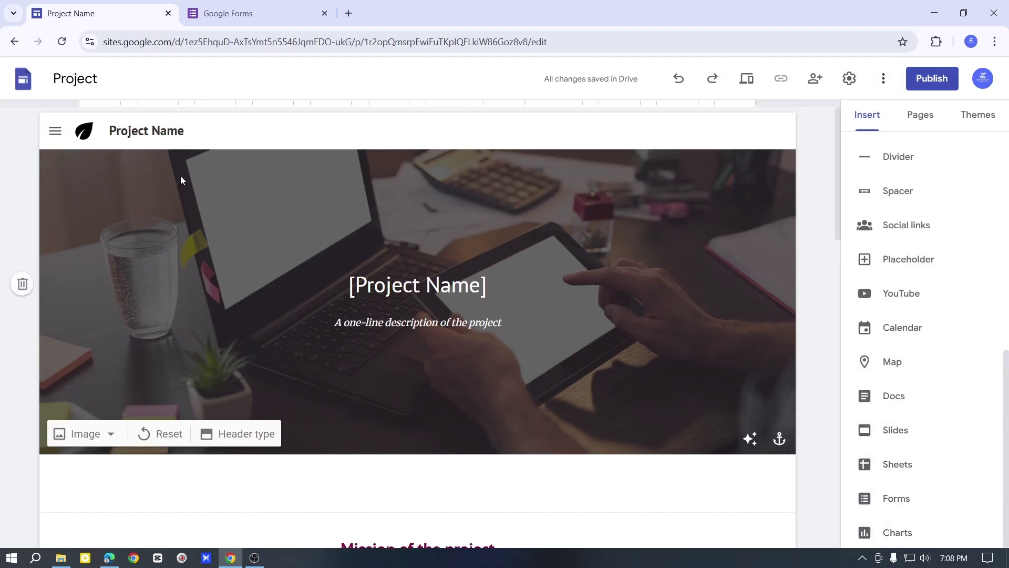
# Add a new site page named "contact page" and open it from the site's navigation menu
pyautogui.click(57, 131)
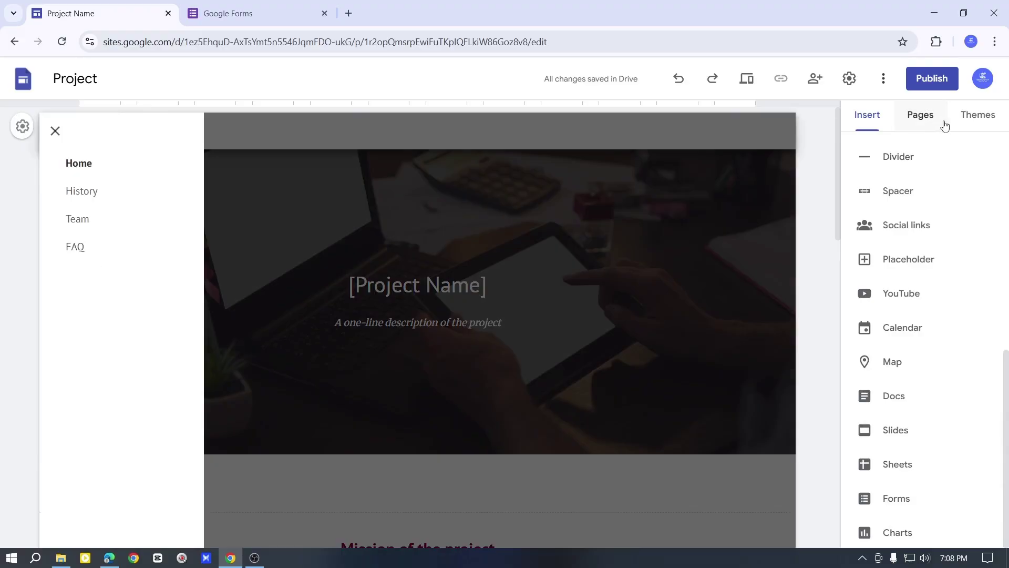
pyautogui.click(926, 118)
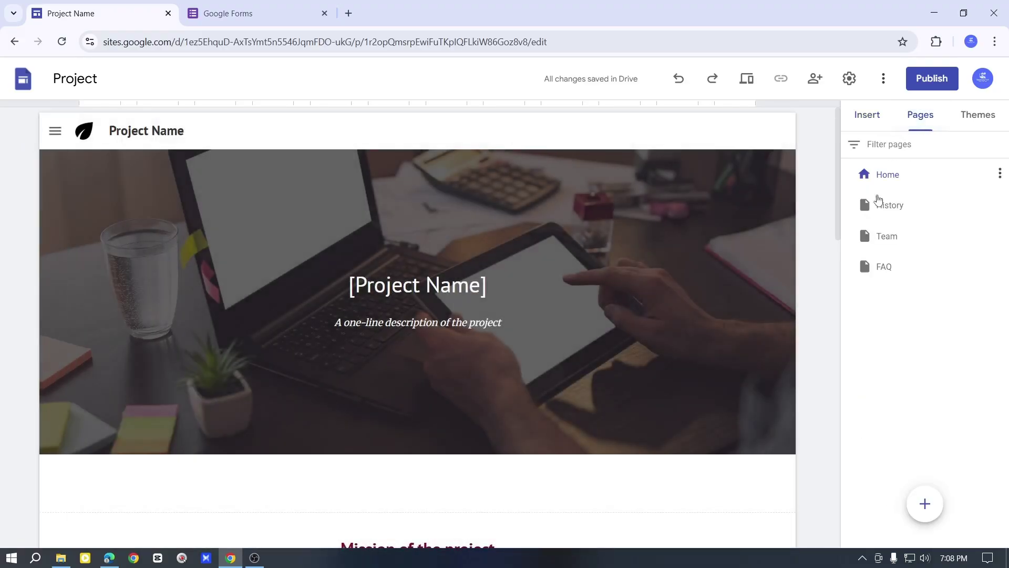
pyautogui.click(925, 503)
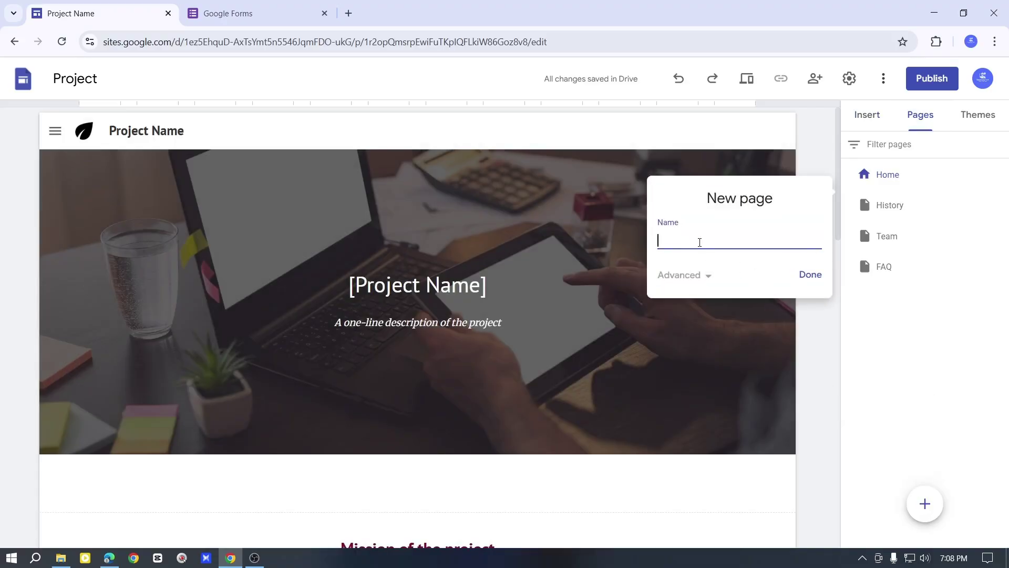
pyautogui.write('contact page')
pyautogui.click(809, 276)
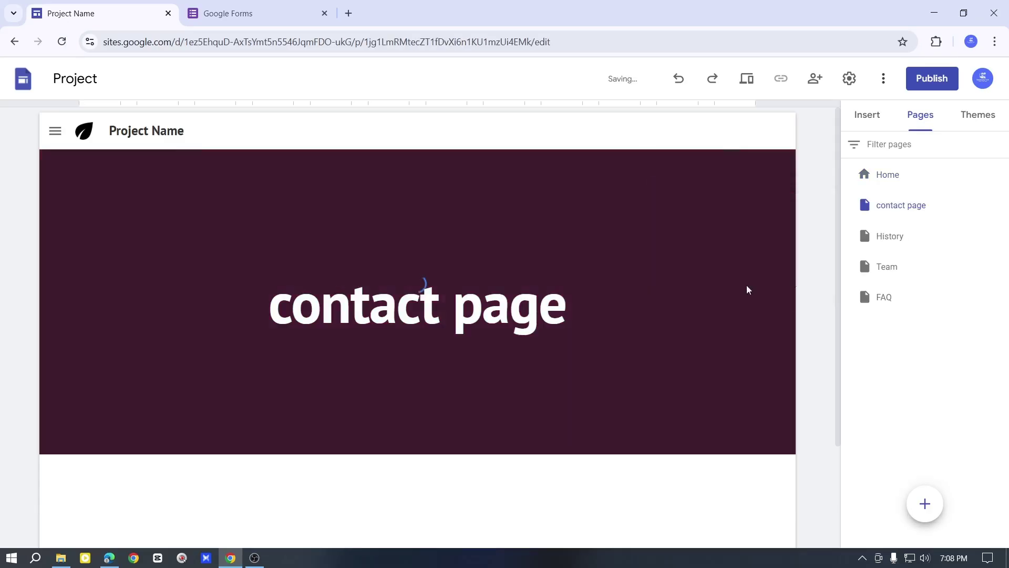
pyautogui.click(56, 132)
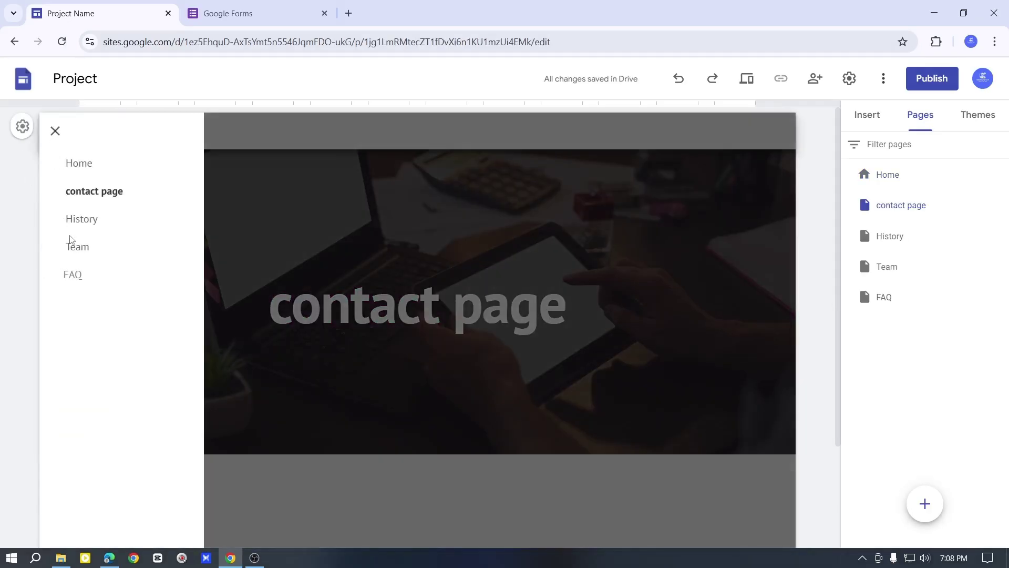
pyautogui.click(101, 196)
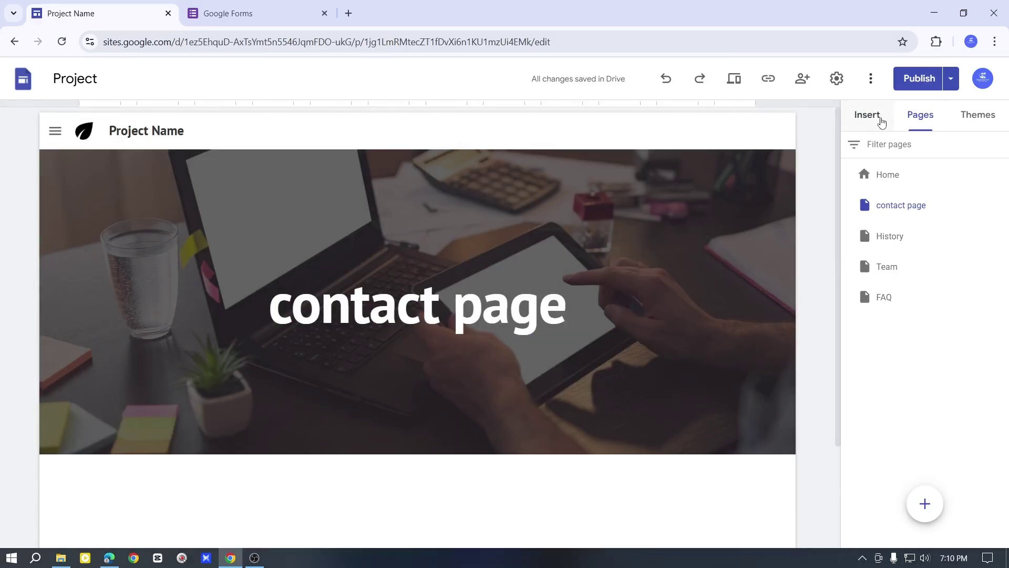
# Open the list of Google Forms available for insertion into the contact page
pyautogui.click(872, 116)
pyautogui.scroll(-2, 542, 315)
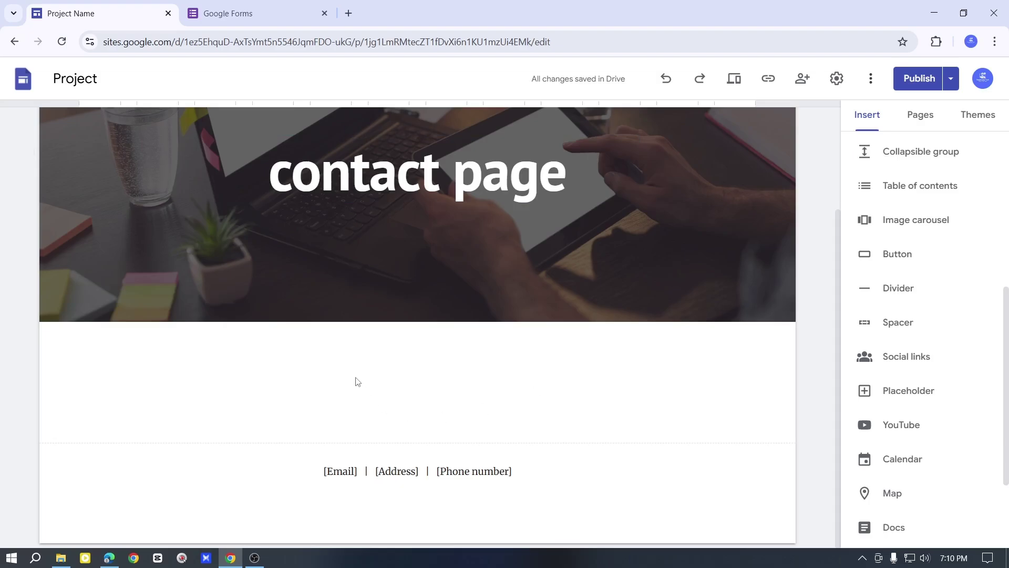
pyautogui.click(864, 119)
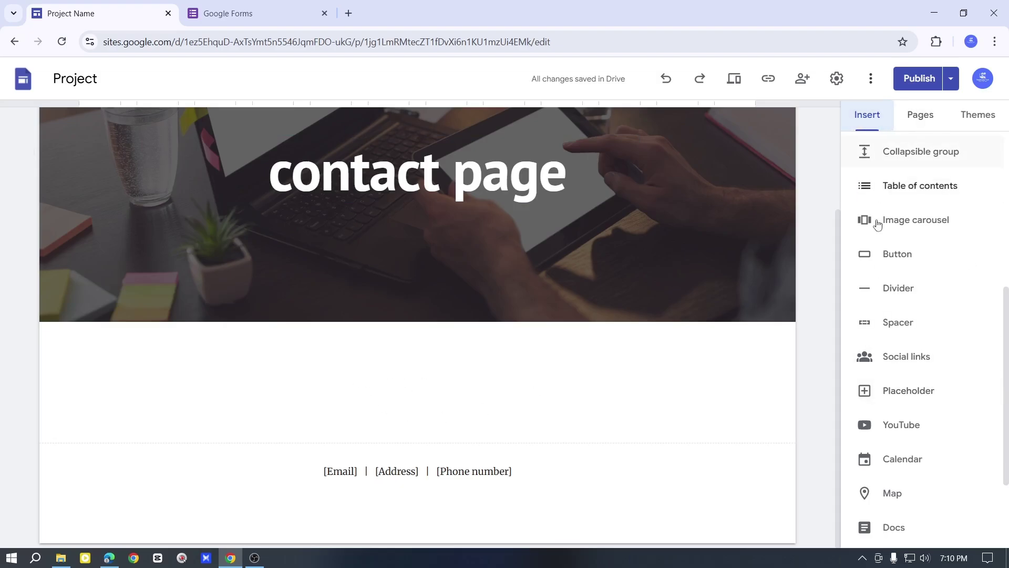
pyautogui.scroll(-3, 877, 224)
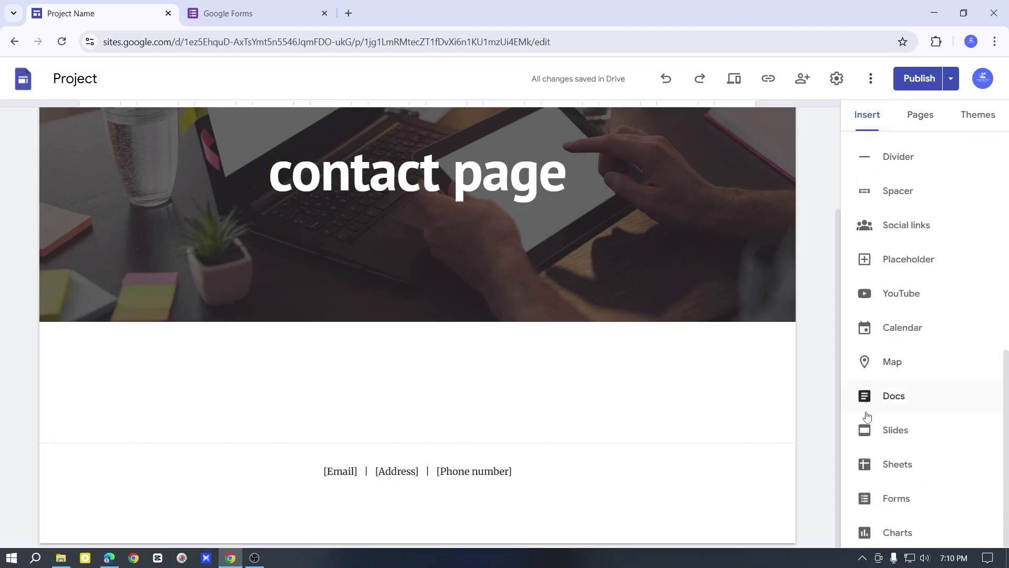
pyautogui.click(922, 507)
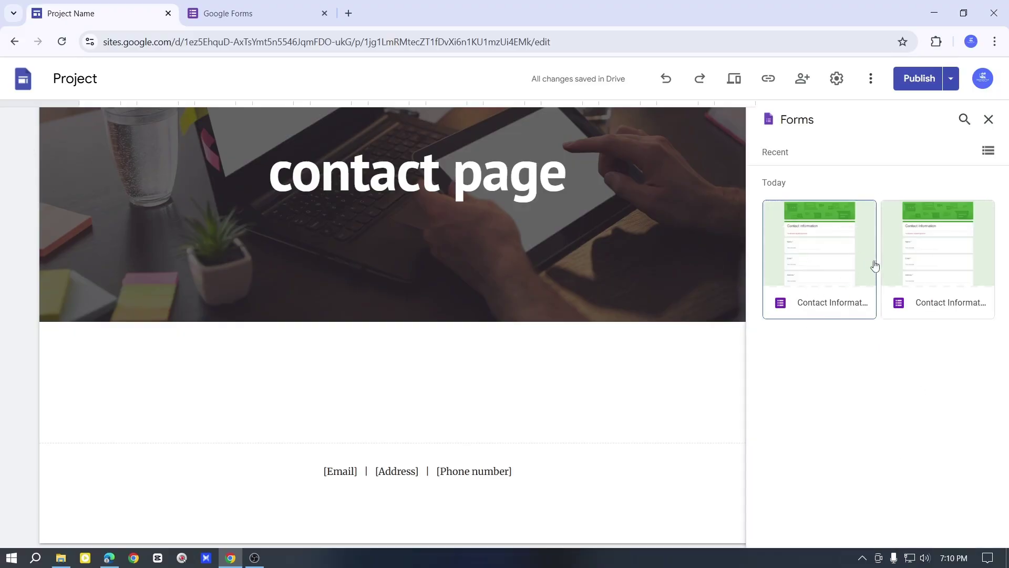
# Switch to Google Forms, open the older of the two recent Contact Information forms, and rename the form file "Contact Us"
pyautogui.click(247, 14)
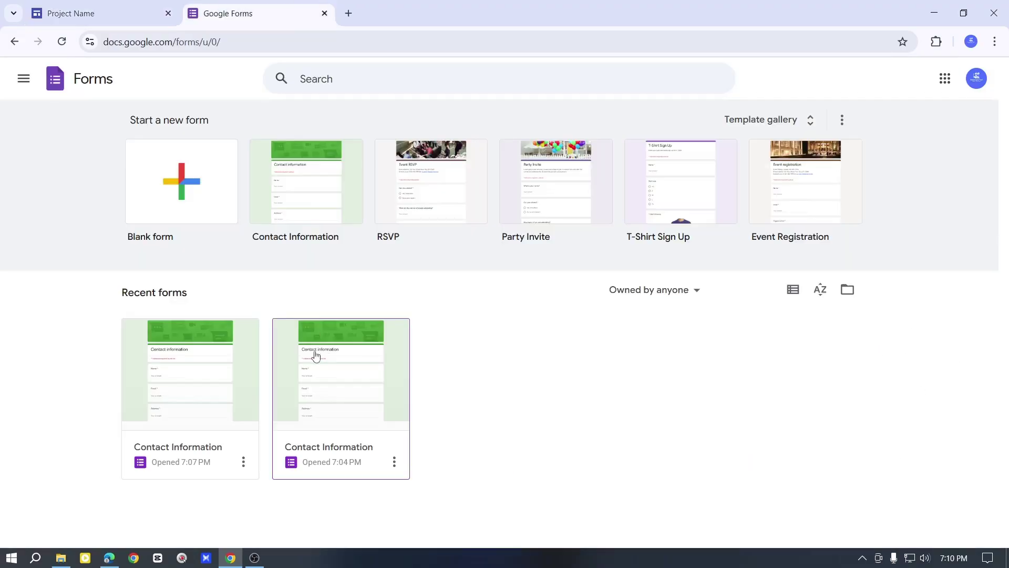
pyautogui.click(316, 356)
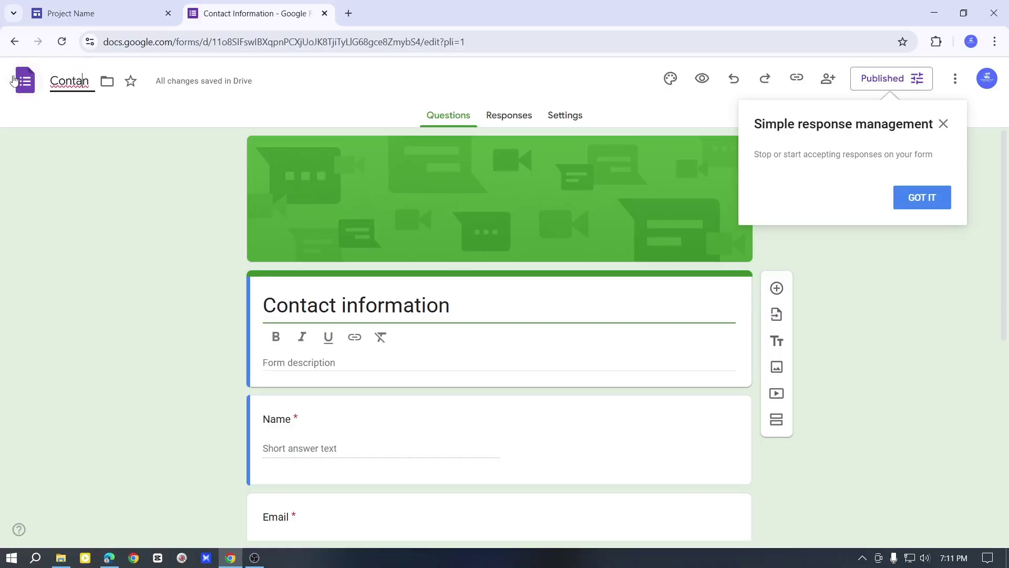
pyautogui.press('BackSpace')
pyautogui.write('ct')
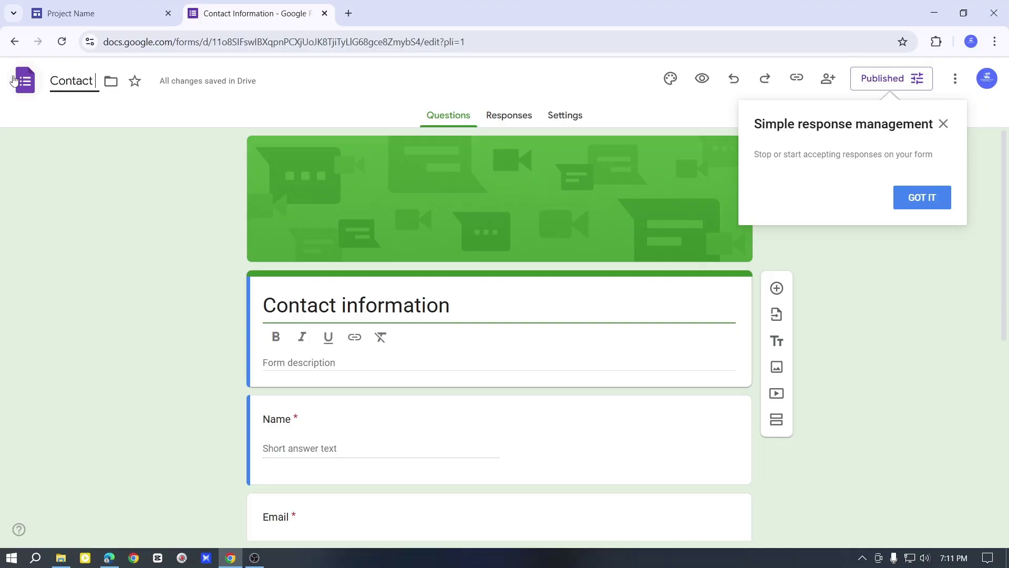
pyautogui.write(' Us')
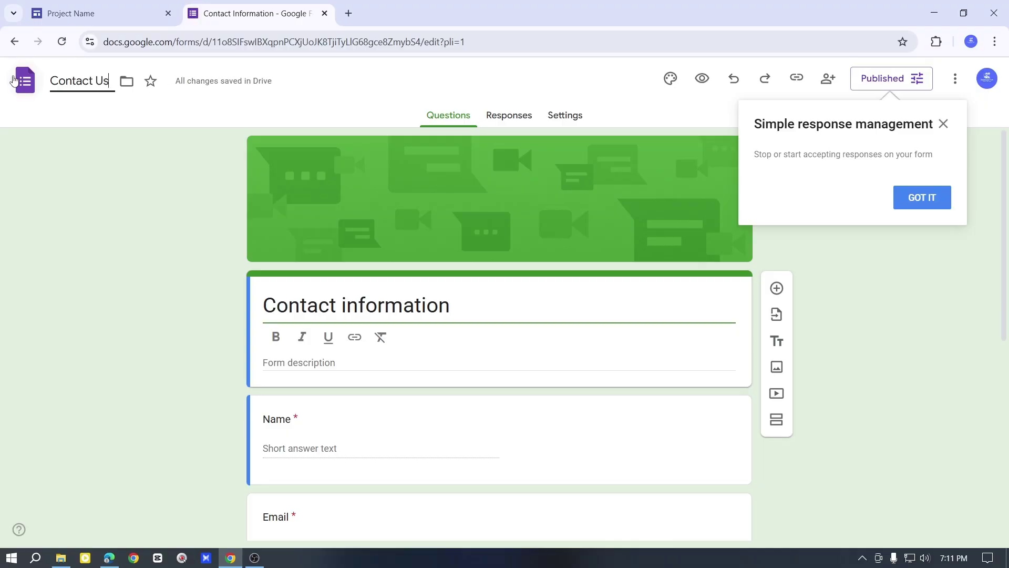
# Dismiss the response management notice and save the form's published options with responses accepted from anyone with the link
pyautogui.click(921, 198)
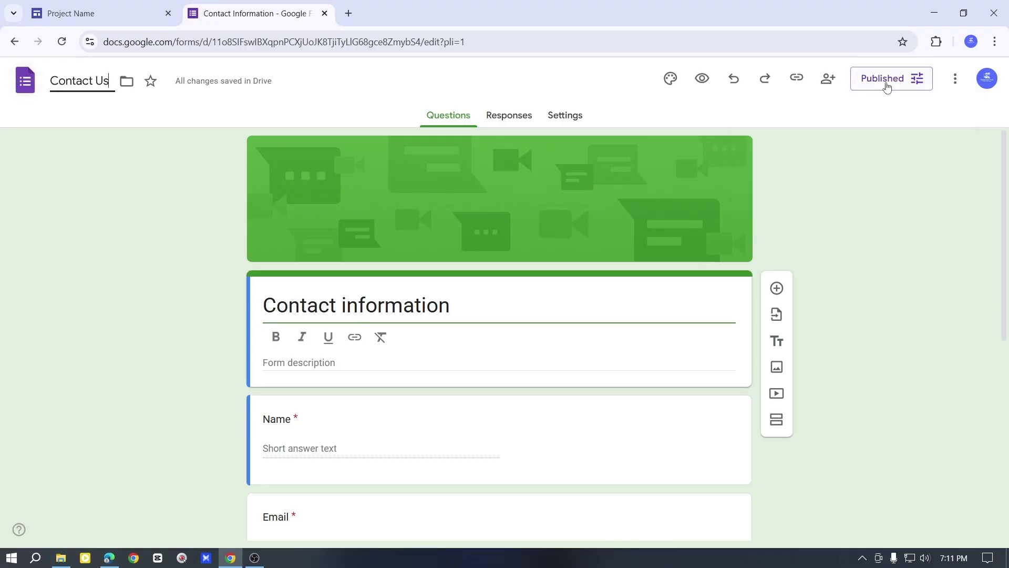
pyautogui.click(885, 84)
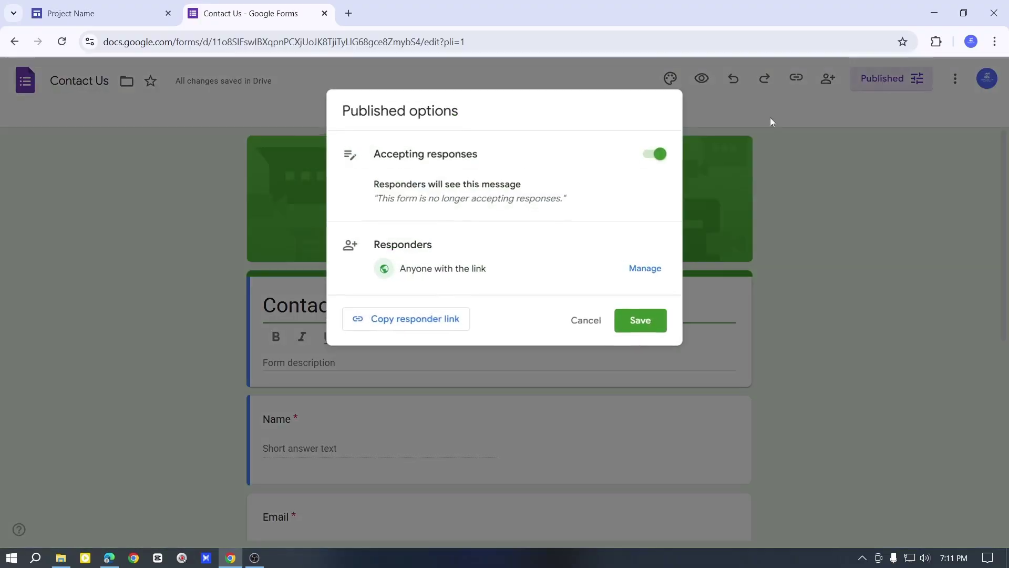
pyautogui.click(641, 321)
# Switch back to the Google Sites project and insert the Contact Us form into the contact page
pyautogui.click(100, 13)
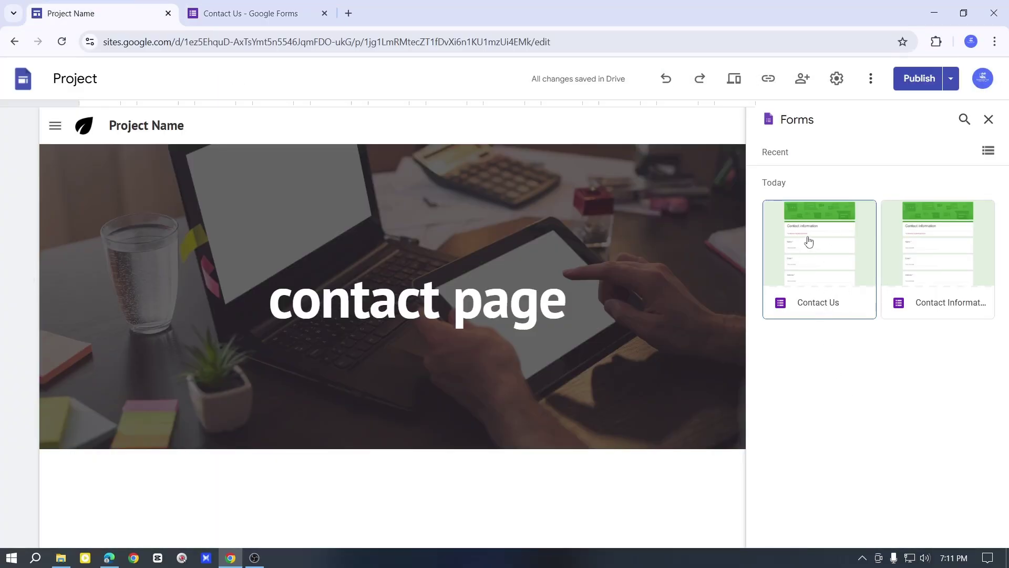
pyautogui.click(826, 254)
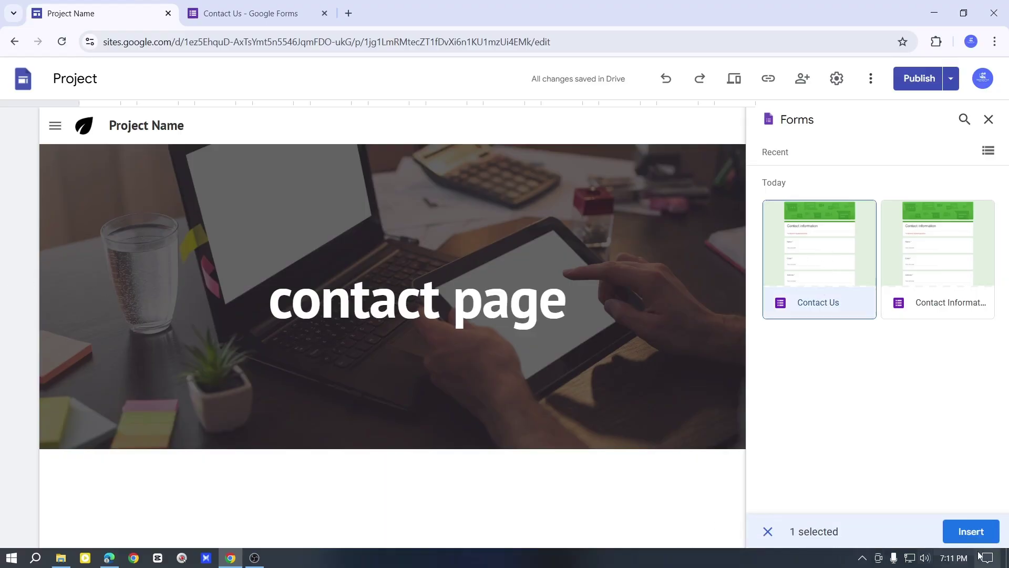
pyautogui.click(970, 531)
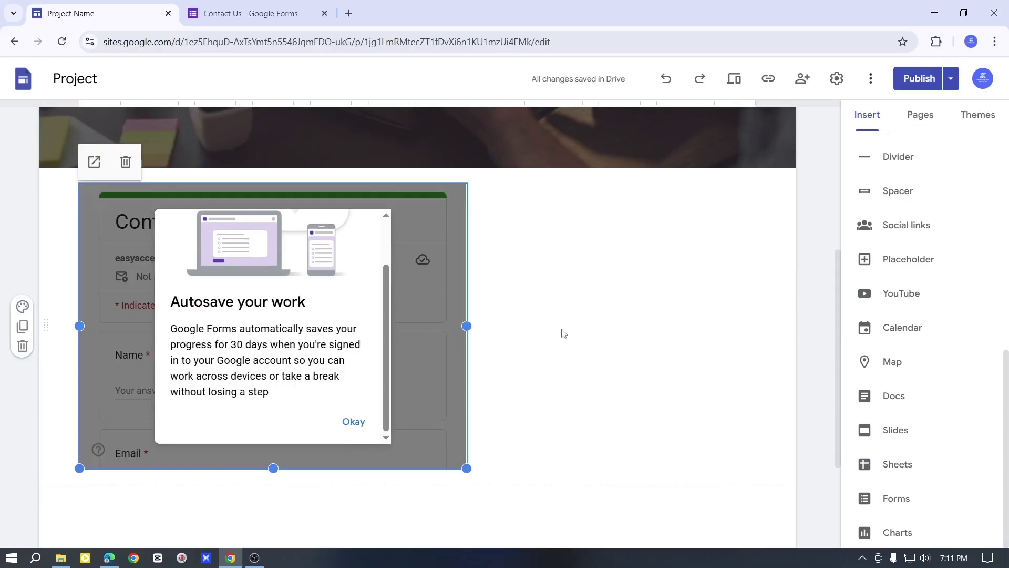
# Widen the embedded contact form so it spans the full content width of the page section
pyautogui.scroll(5, 419, 273)
pyautogui.scroll(-6, 535, 386)
pyautogui.click(503, 342)
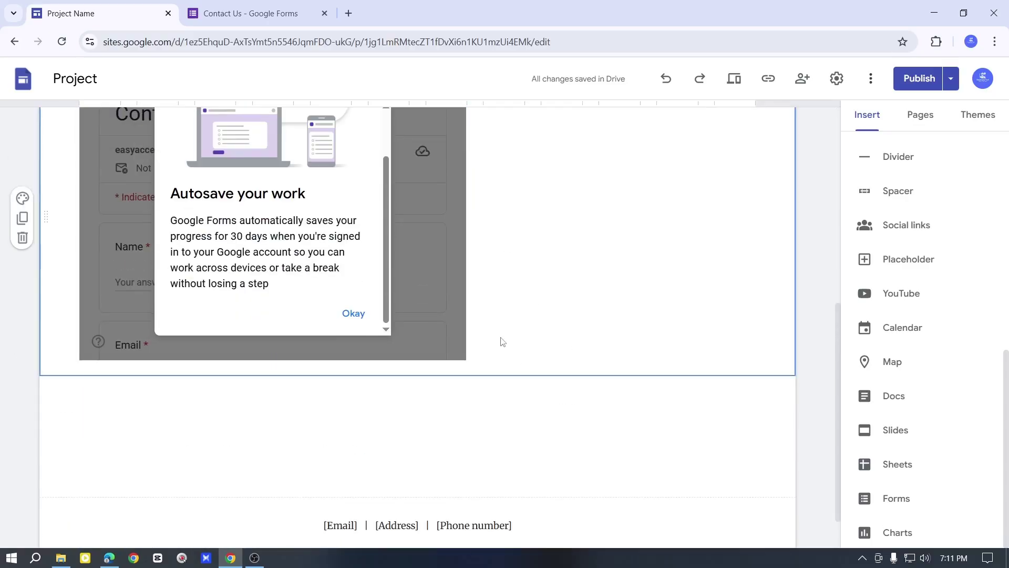
pyautogui.scroll(2, 503, 342)
pyautogui.click(436, 339)
pyautogui.moveTo(468, 349); pyautogui.dragTo(797, 341)
pyautogui.moveTo(796, 339); pyautogui.dragTo(759, 340)
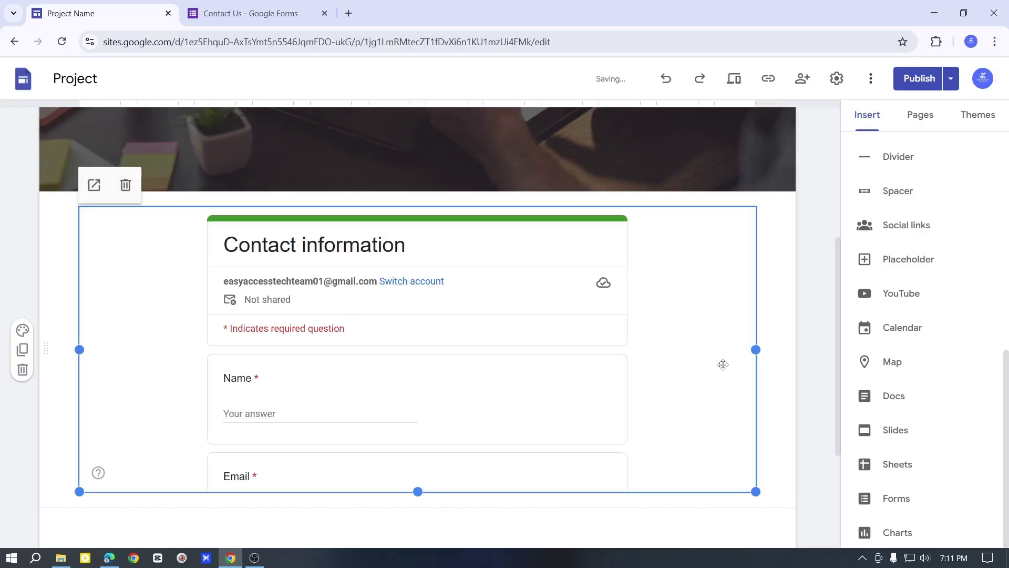
# Publish the site with the updated contact page and dismiss the publishing notice
pyautogui.click(701, 503)
pyautogui.click(927, 80)
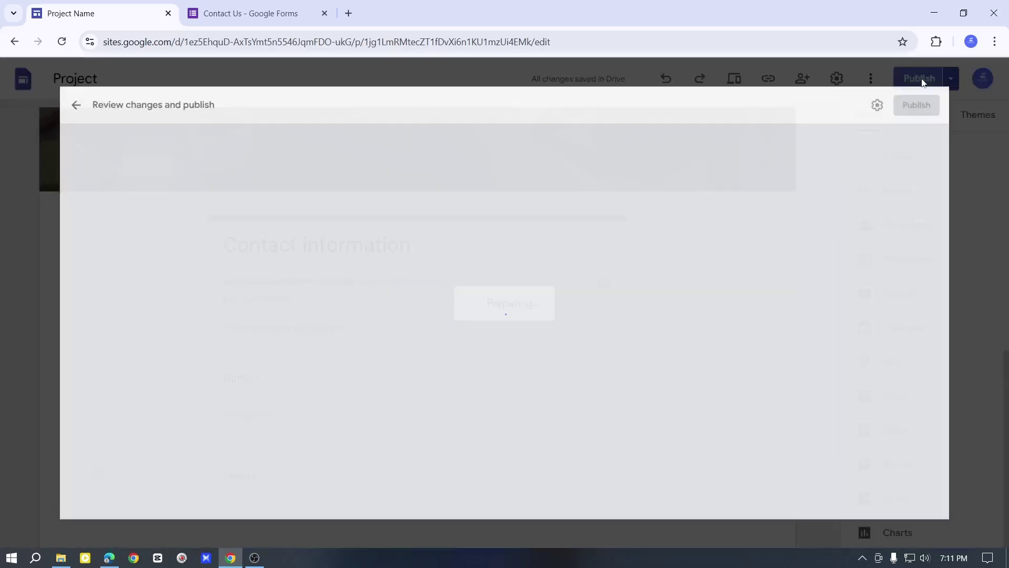
pyautogui.click(605, 387)
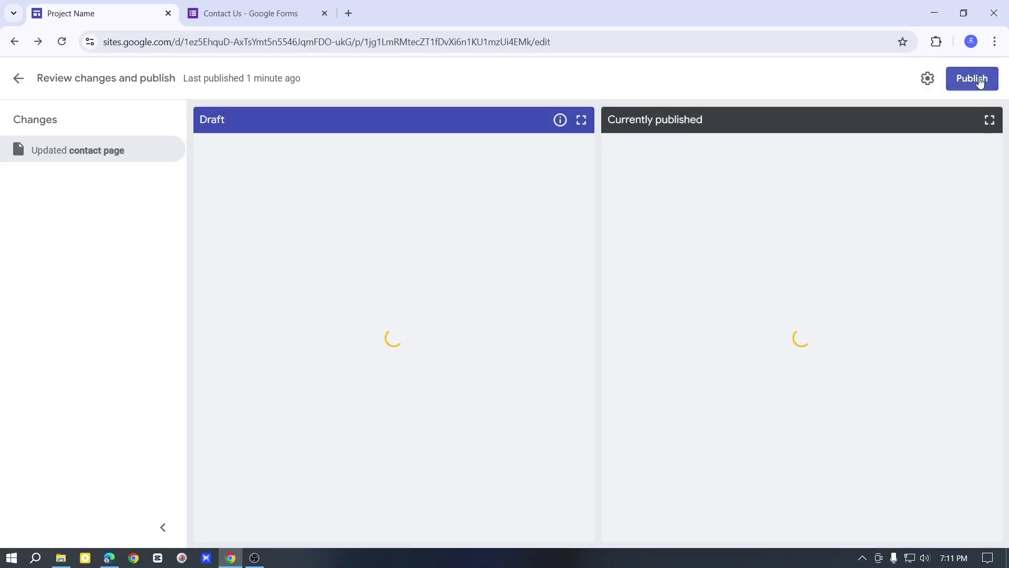
pyautogui.click(978, 81)
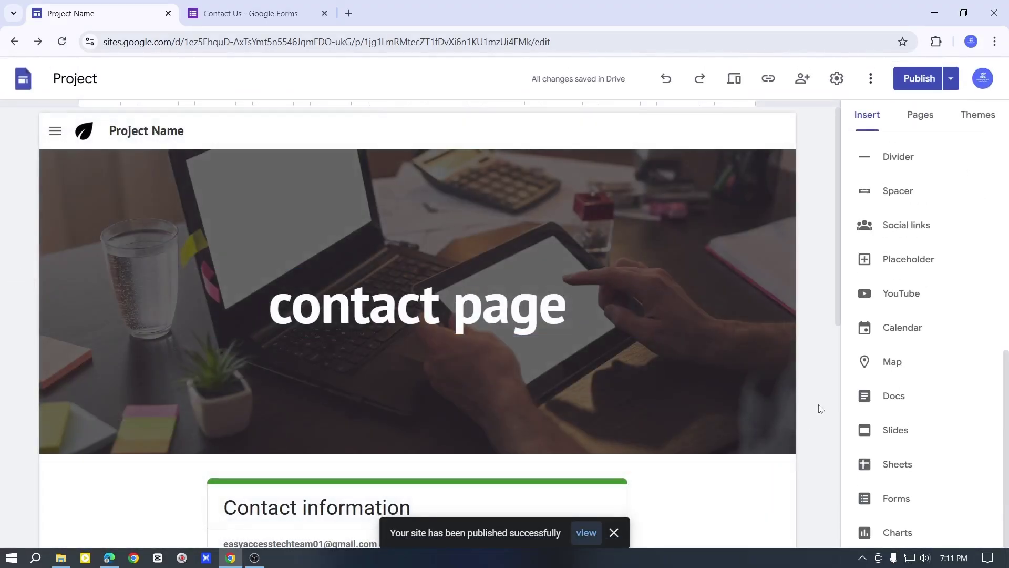
pyautogui.scroll(-5, 820, 408)
pyautogui.click(401, 438)
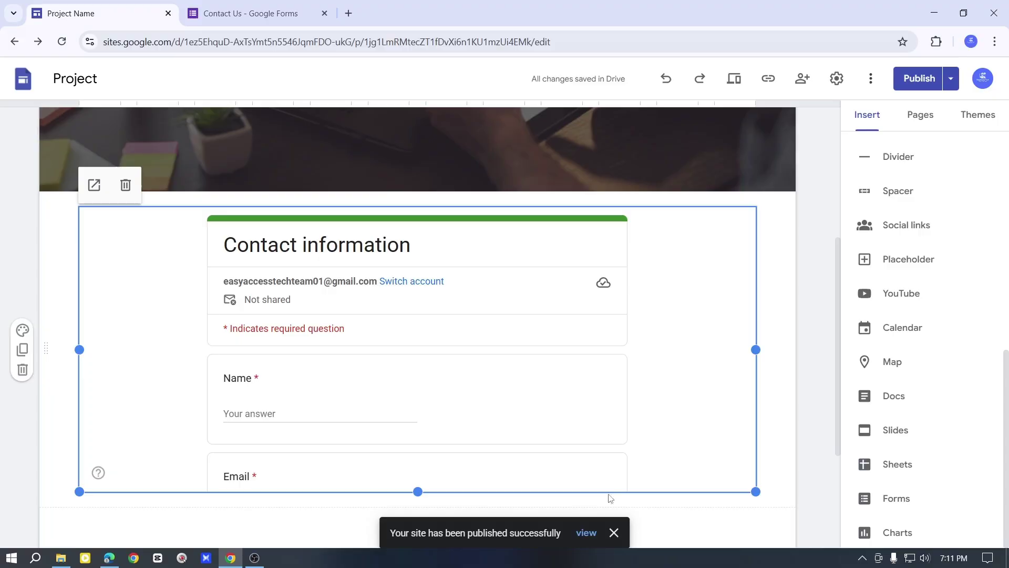
pyautogui.click(612, 533)
# Preview the contact page in the large-screen layout and examine the embedded form from its heading down to the submit area
pyautogui.scroll(1, 342, 392)
pyautogui.scroll(-2, 473, 392)
pyautogui.scroll(2, 604, 392)
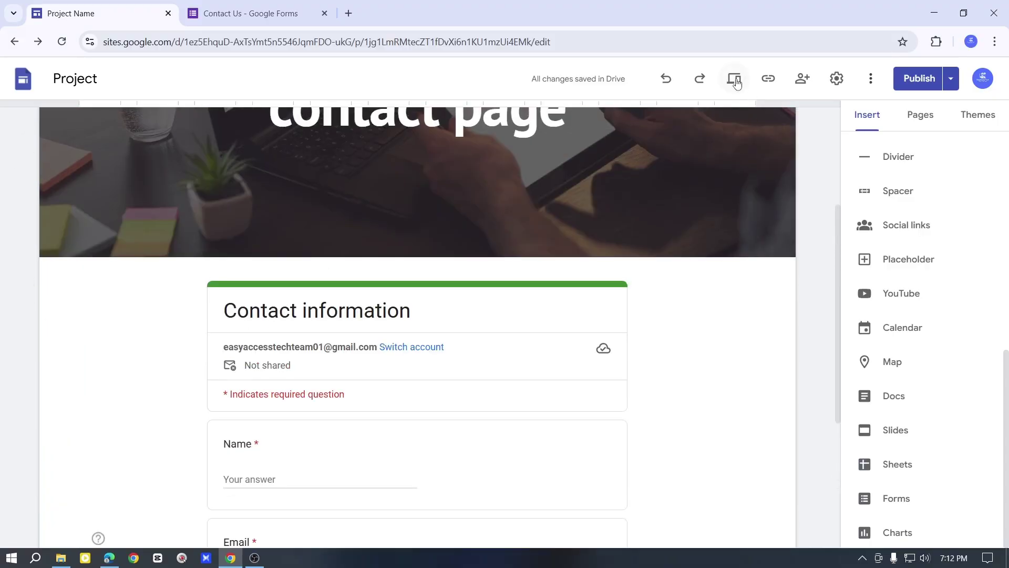
pyautogui.click(734, 80)
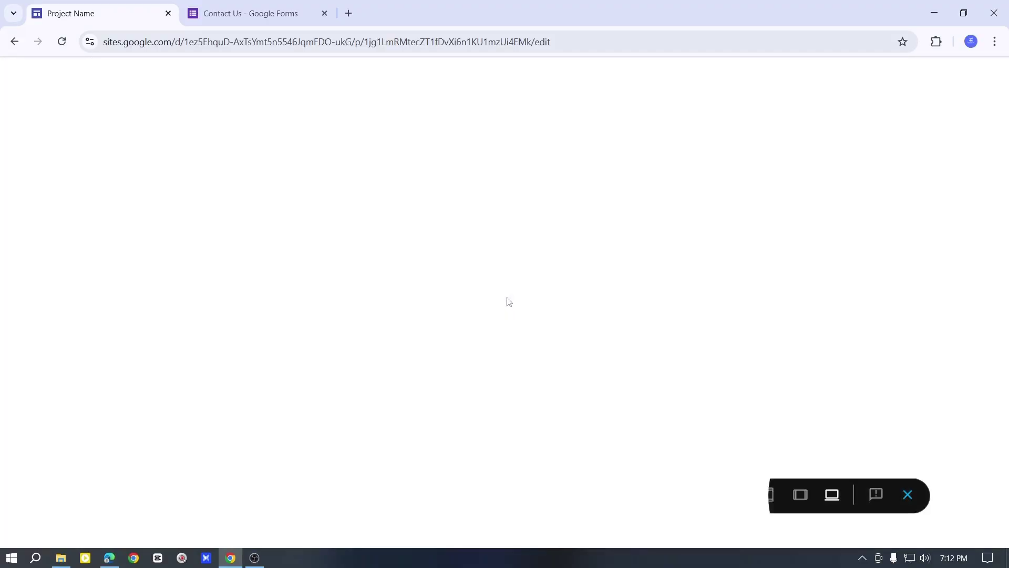
pyautogui.scroll(-10, 570, 297)
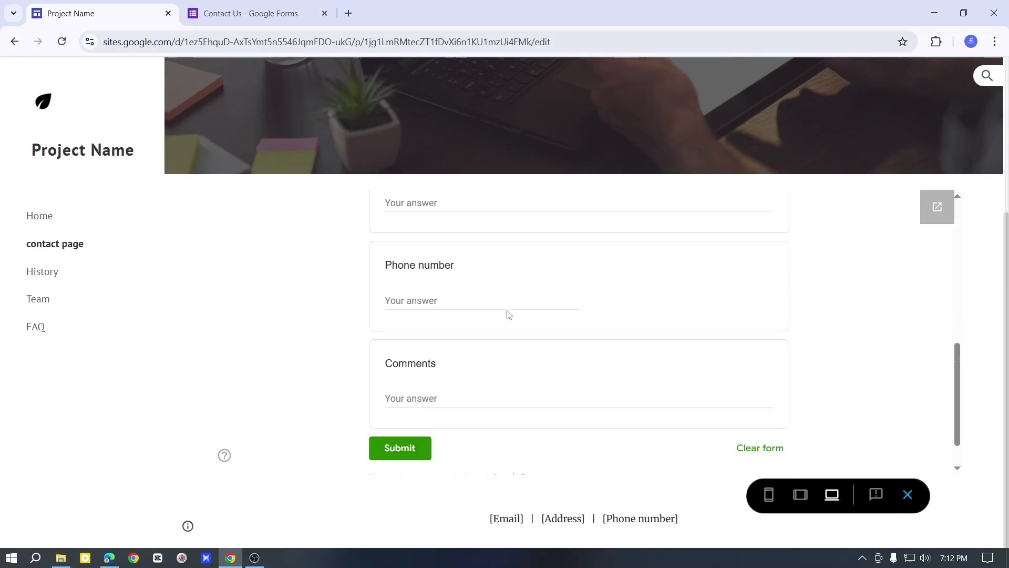
pyautogui.scroll(6, 538, 330)
pyautogui.scroll(5, 538, 330)
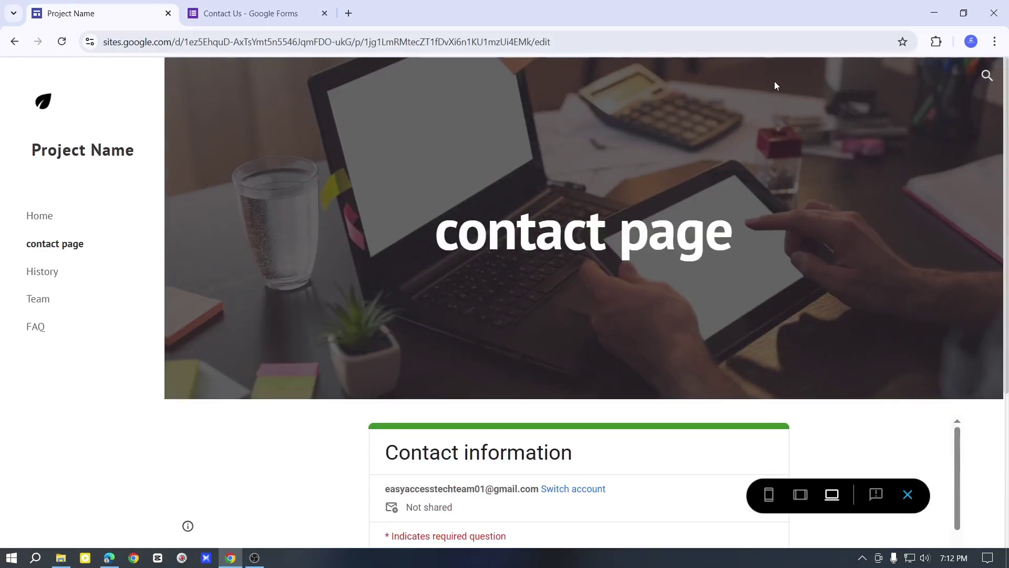
pyautogui.scroll(-5, 508, 520)
pyautogui.scroll(-5, 562, 525)
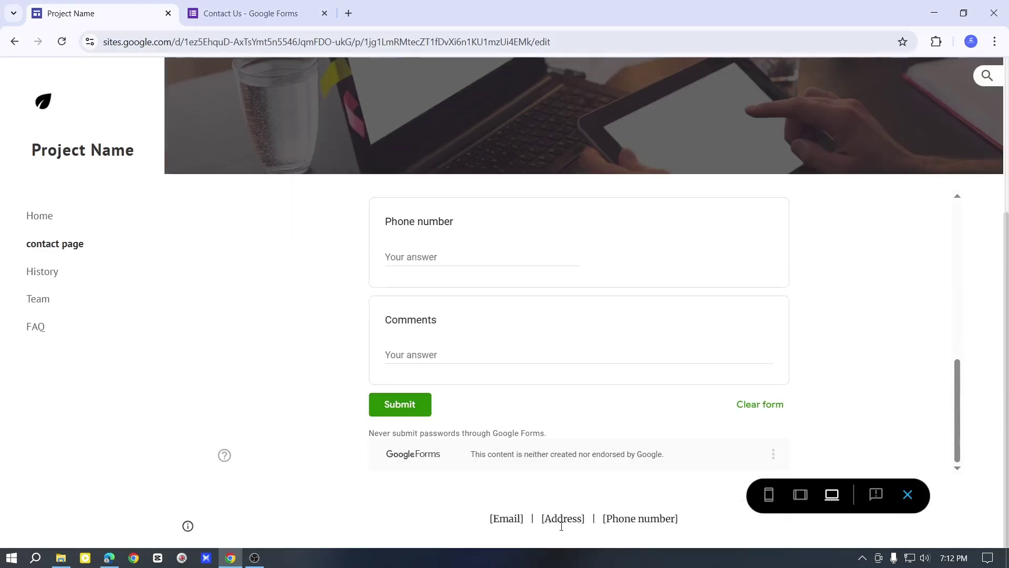
# Preview the contact page in the phone layout and look through the embedded form's fields
pyautogui.click(773, 500)
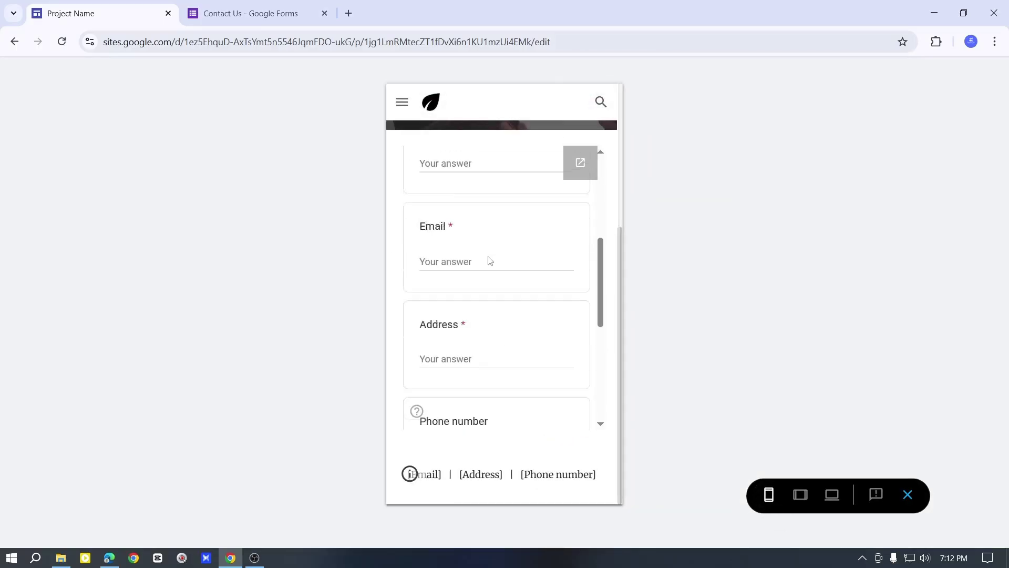
pyautogui.scroll(5, 500, 265)
pyautogui.scroll(3, 488, 266)
pyautogui.scroll(-5, 504, 357)
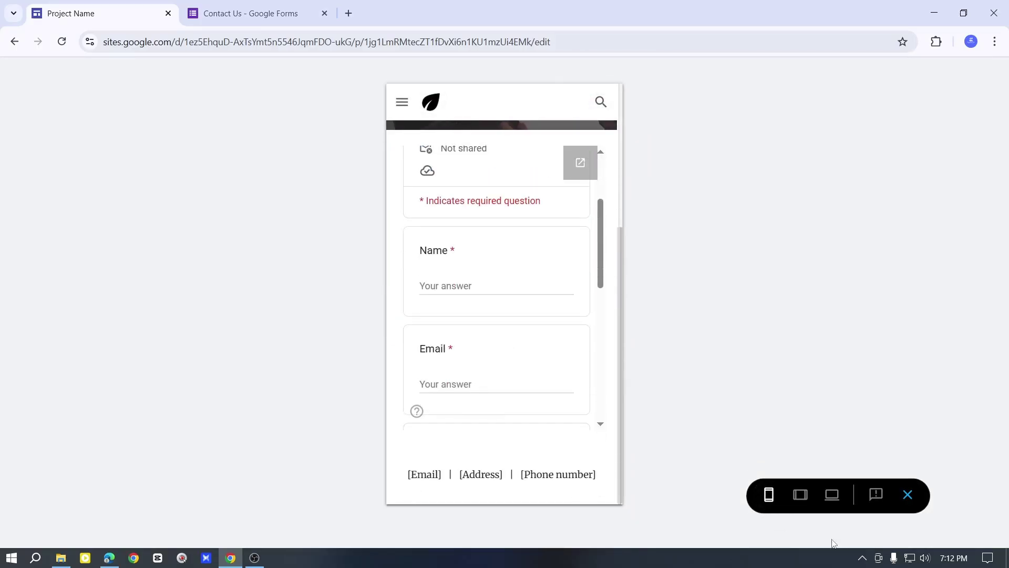
# Return the preview to the large-screen layout and review the contact page's header and embedded form again
pyautogui.click(832, 494)
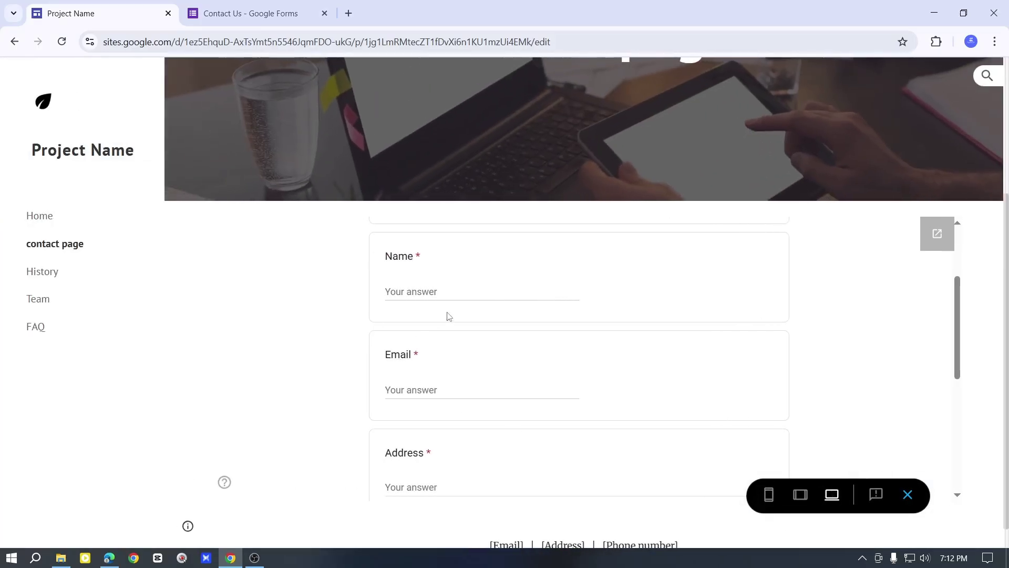
pyautogui.scroll(-5, 448, 316)
pyautogui.scroll(5, 471, 400)
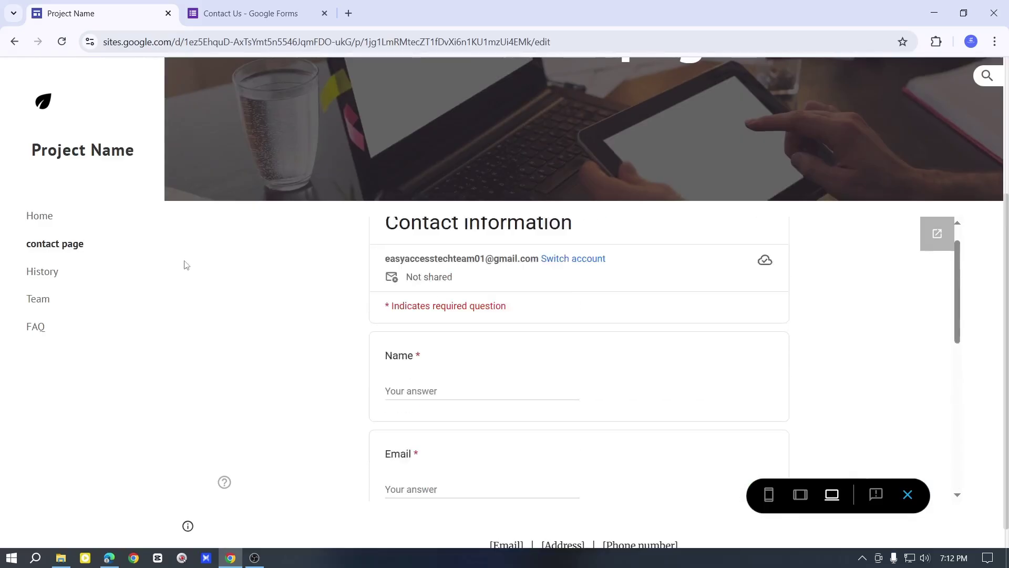
pyautogui.scroll(3, 185, 263)
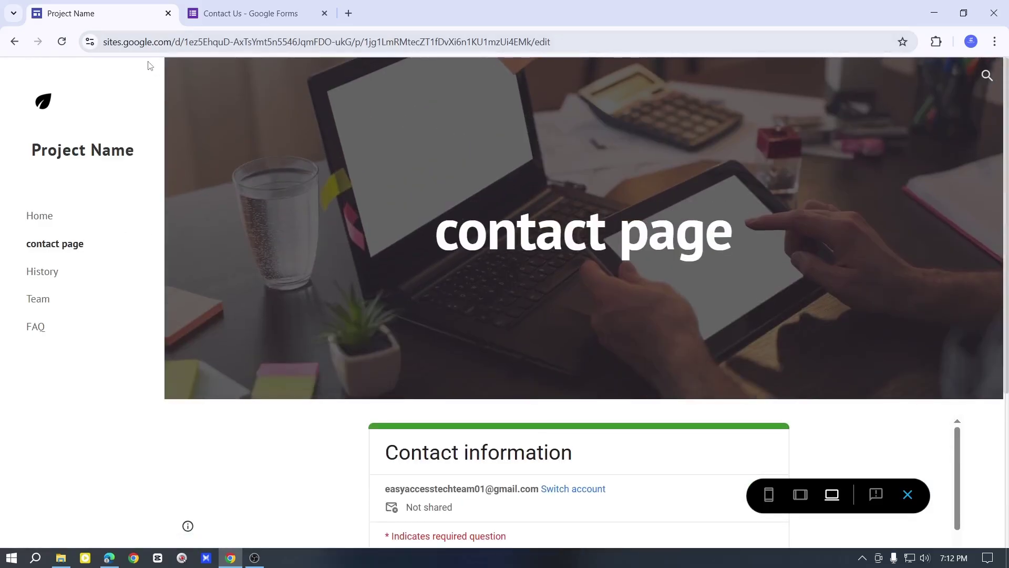
pyautogui.scroll(-4, 572, 356)
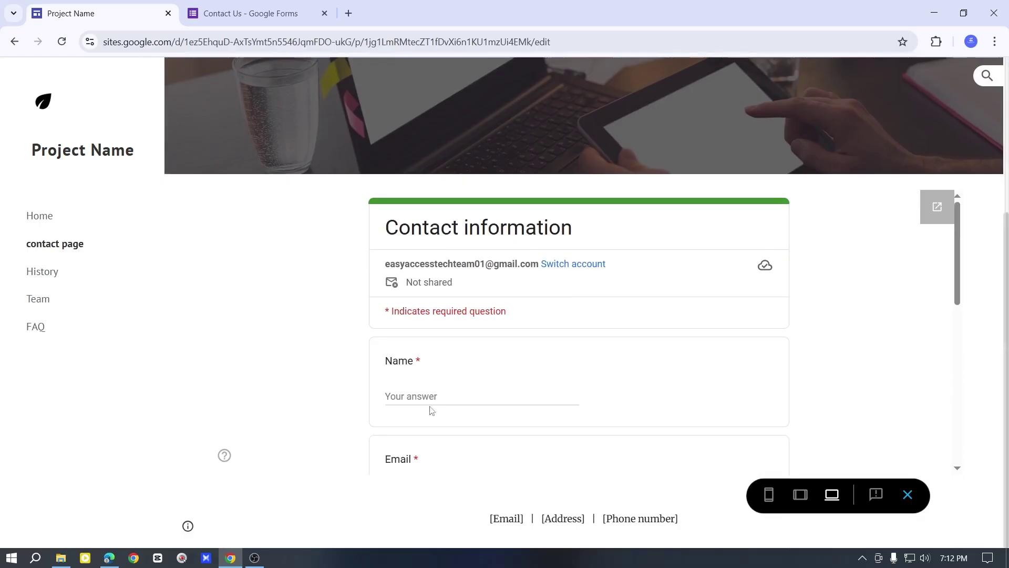